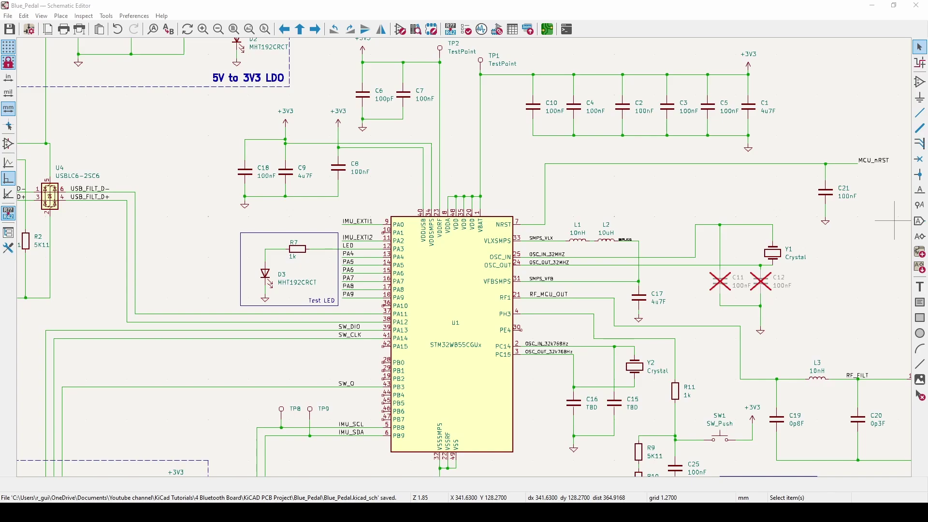
Review the whole Blue_Pedal schematic, including the USB-C receptacle, USB protection, test LED and 5V to 3V3 LDO sections.
scroll(893, 220, up, 3)
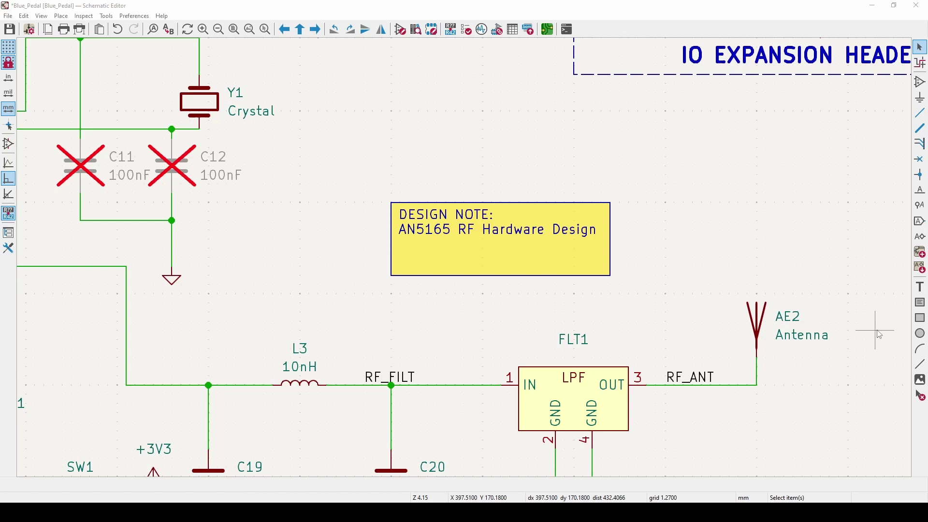
key(Home)
key(Home)
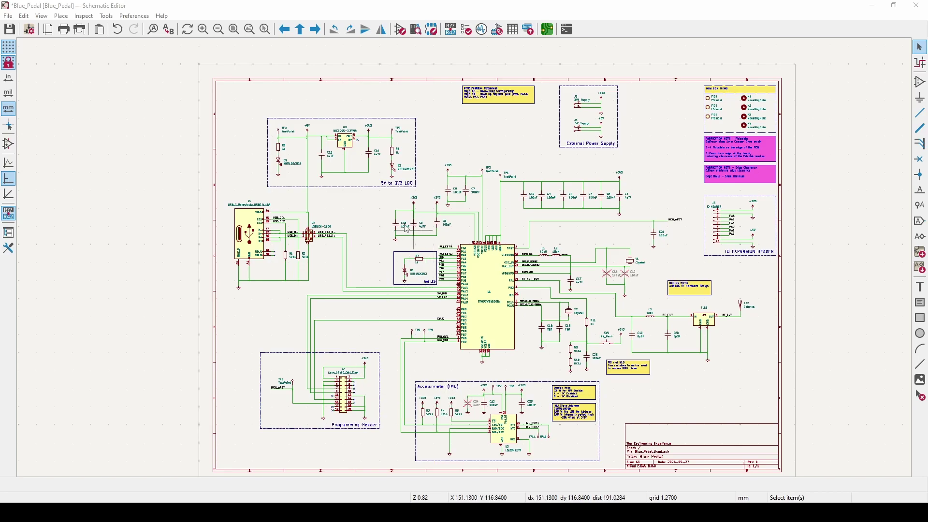
scroll(410, 271, up, 3)
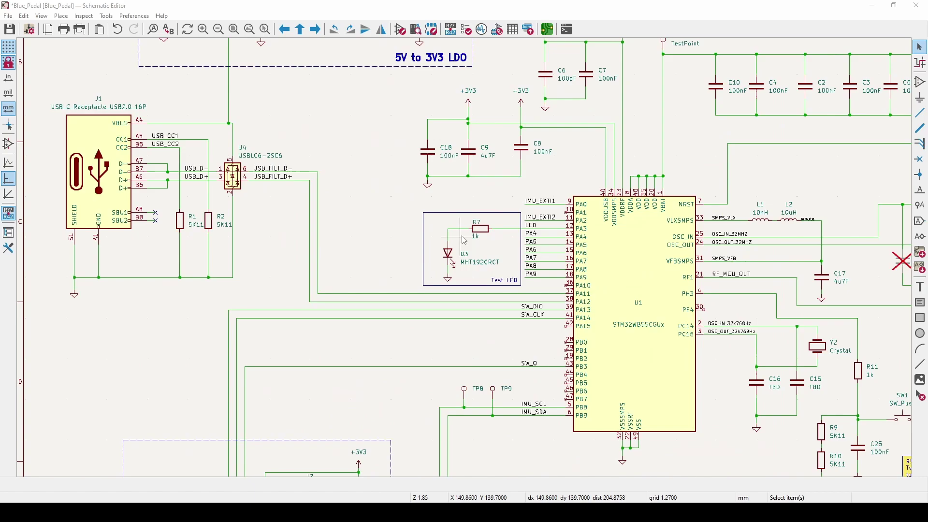
scroll(463, 240, down, 3)
scroll(435, 120, up, 3)
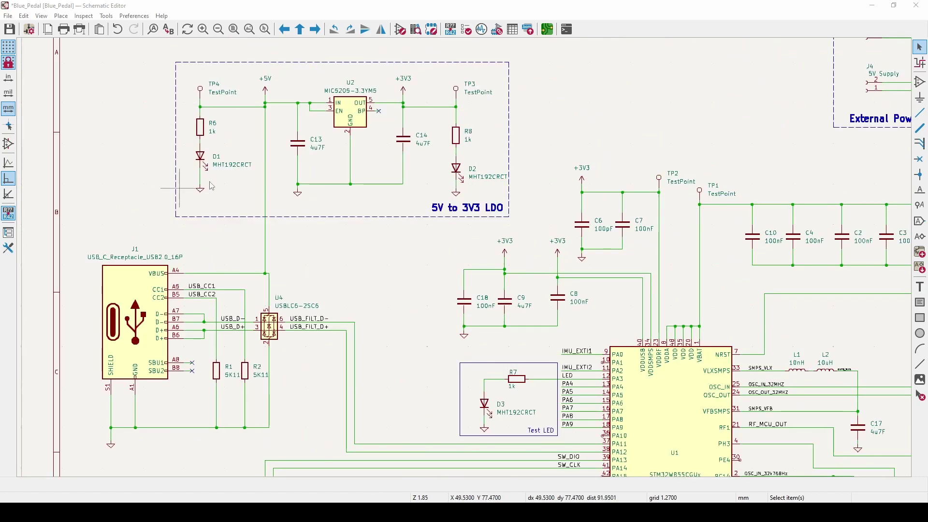
scroll(316, 362, down, 4)
scroll(488, 395, up, 3)
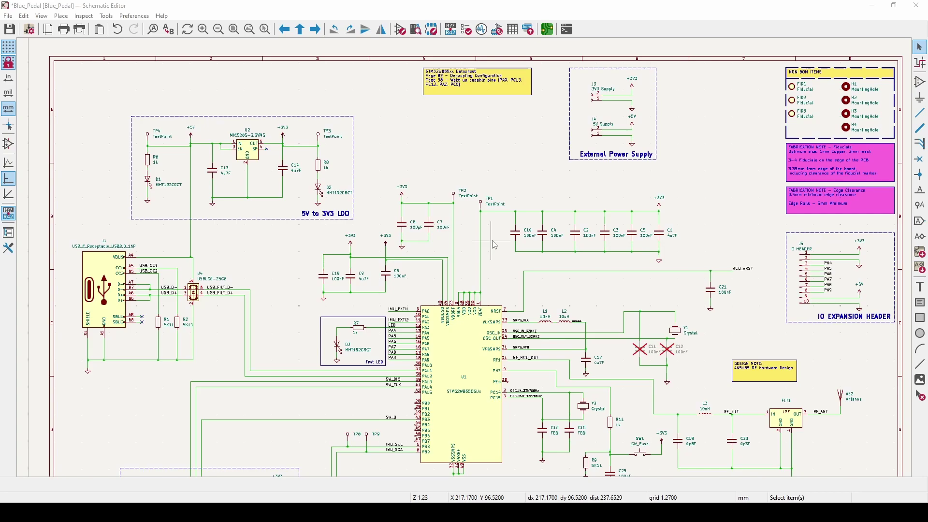
Examine the STM32WB55CGUx microcontroller U1 and the nets connected to its pins.
scroll(494, 245, down, 3)
scroll(491, 242, up, 8)
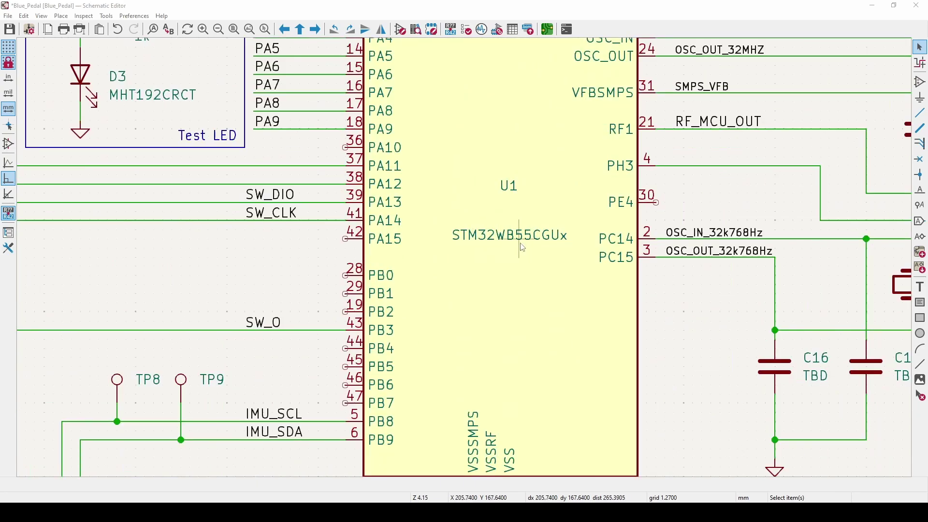
scroll(524, 239, down, 2)
scroll(454, 218, down, 3)
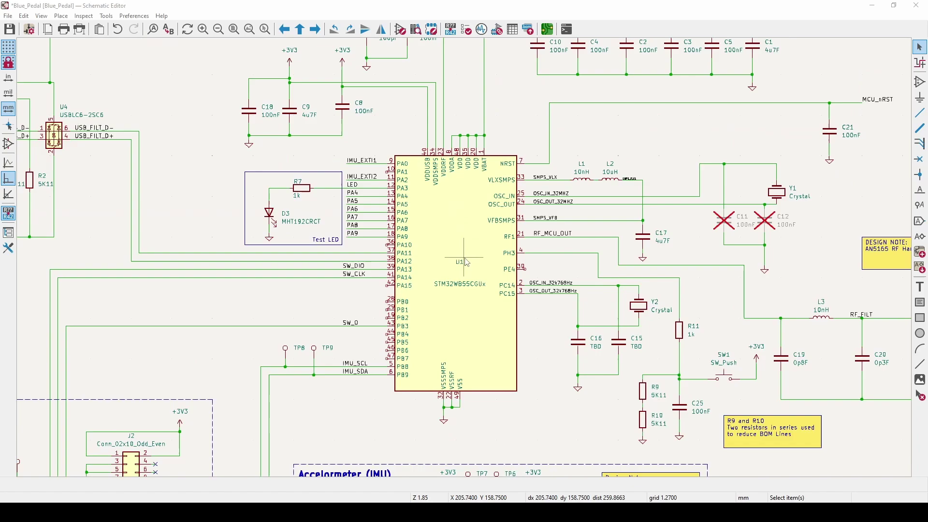
scroll(464, 227, up, 3)
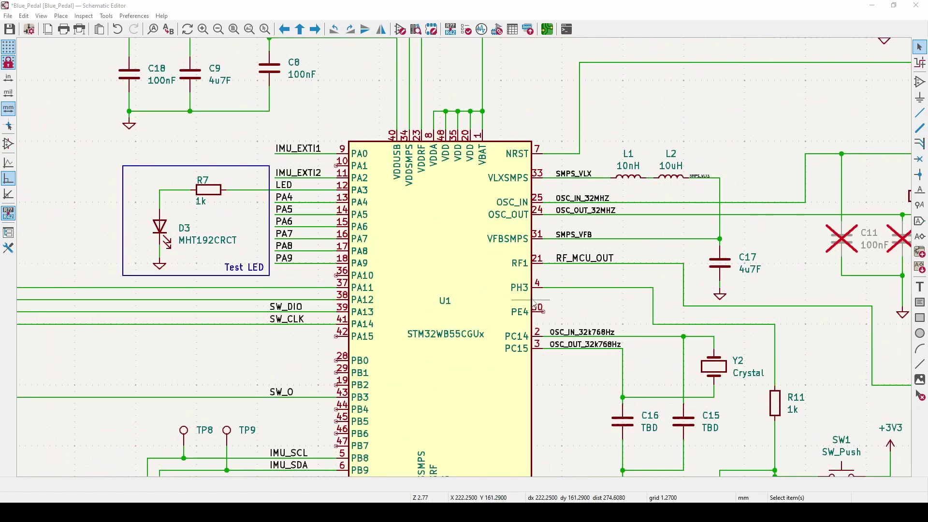
scroll(524, 321, down, 3)
scroll(491, 269, up, 2)
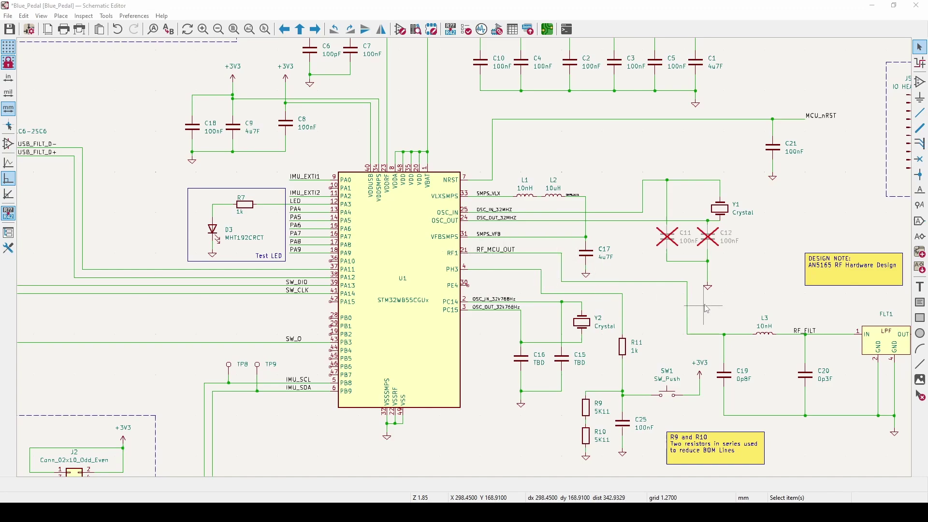
Inspect the RF filter and antenna section and read the design note above it.
scroll(730, 290, down, 2)
scroll(521, 236, up, 3)
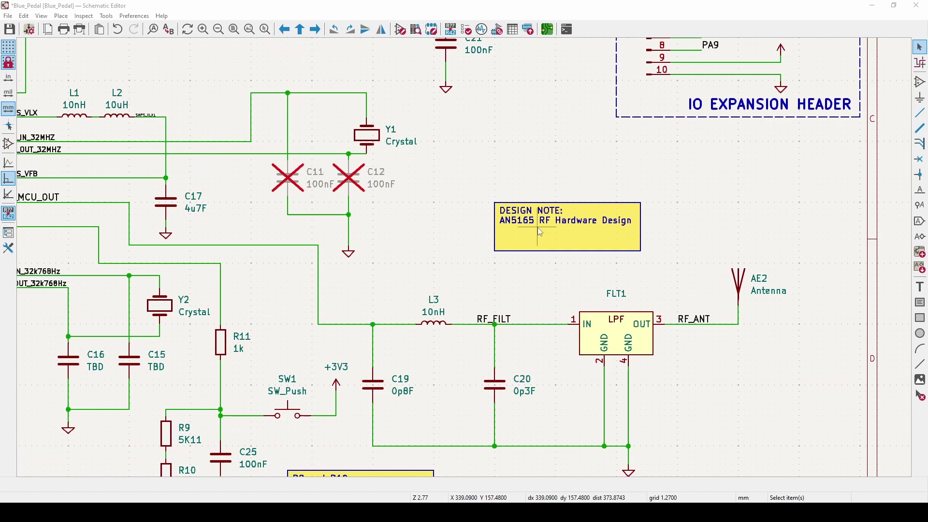
scroll(511, 226, up, 3)
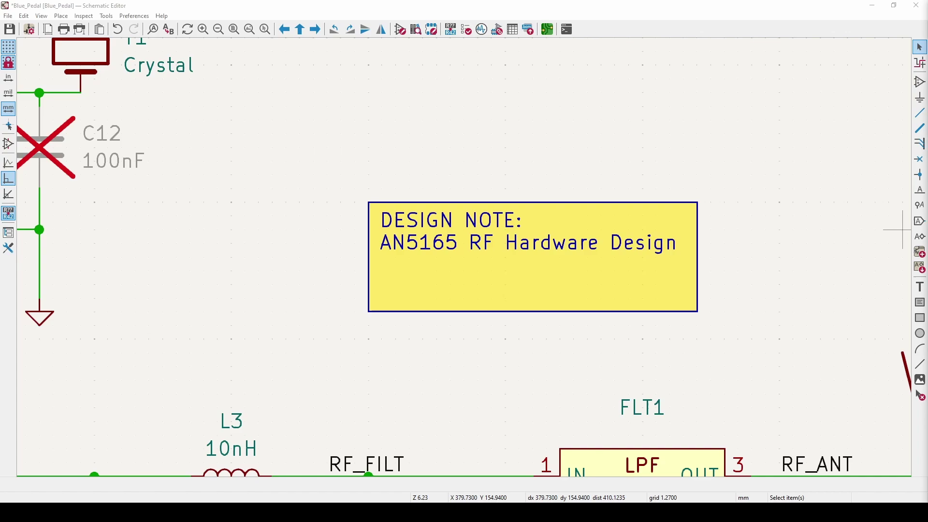
Switch to the AN5165 RF Hardware Design PDF and study the Figure 9 VFQFPN68 reference board schematic on page 15.
key(alt+Tab)
double_click(462, 117)
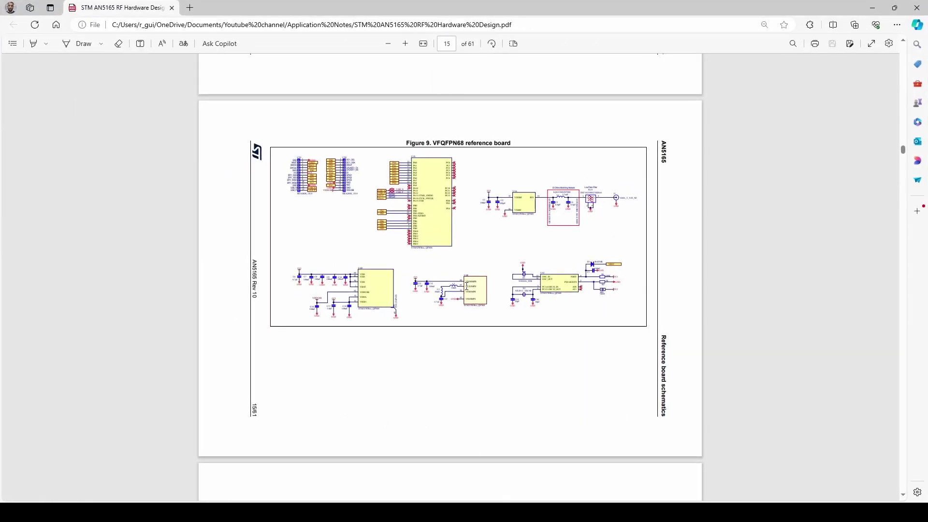
ctrl+scroll(444, 247, up, 4)
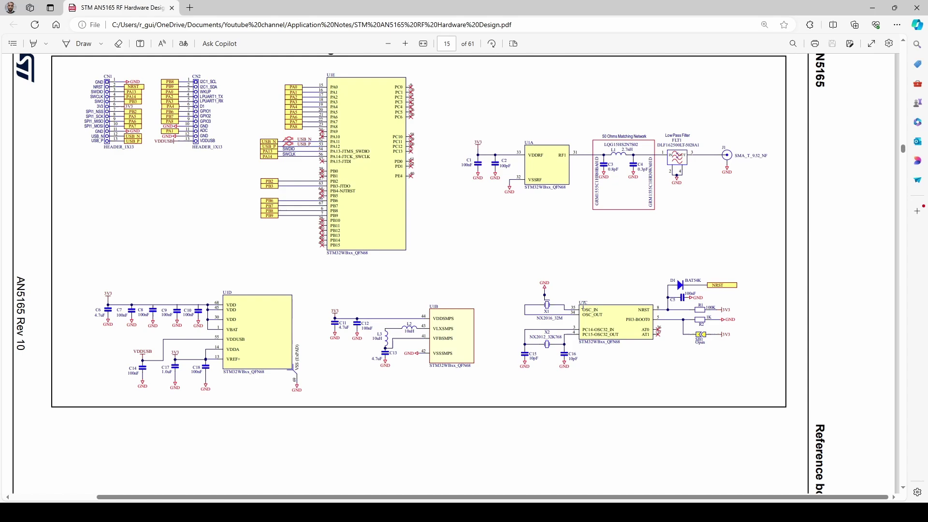
scroll(322, 332, down, 1)
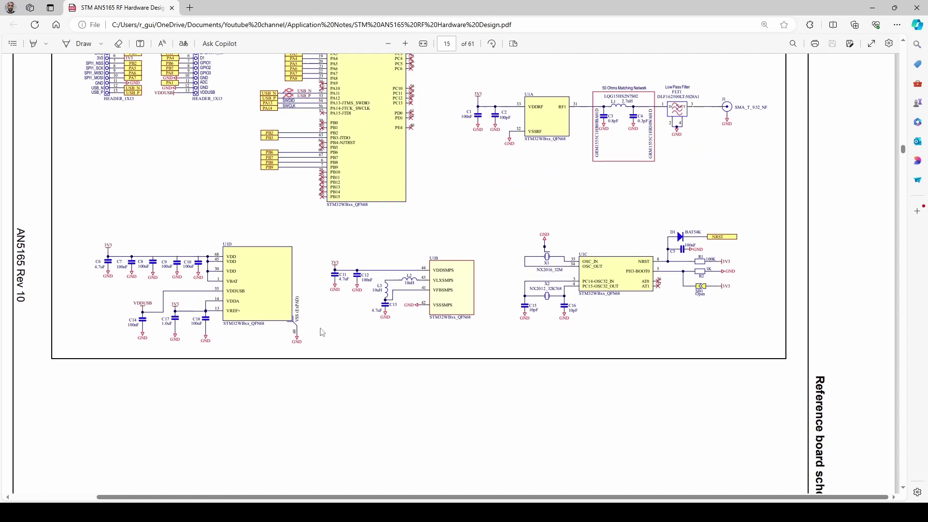
scroll(325, 327, up, 2)
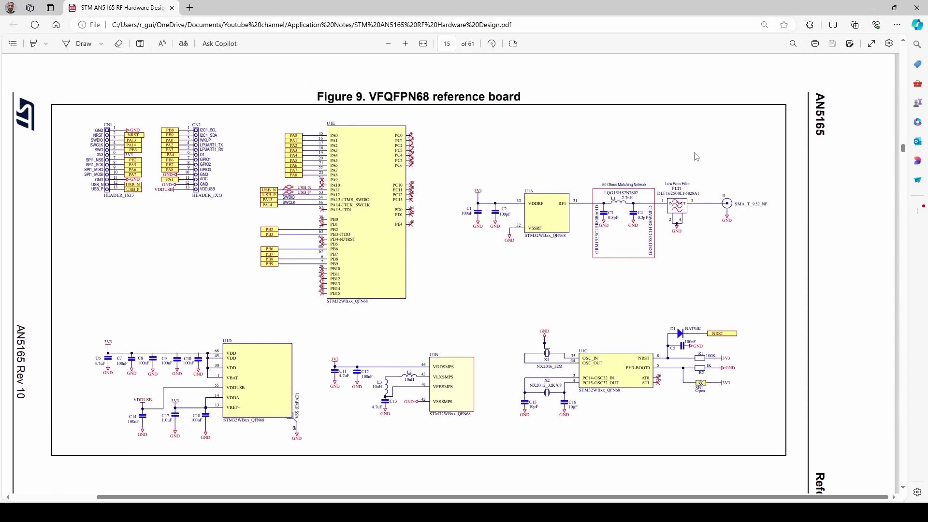
click(872, 8)
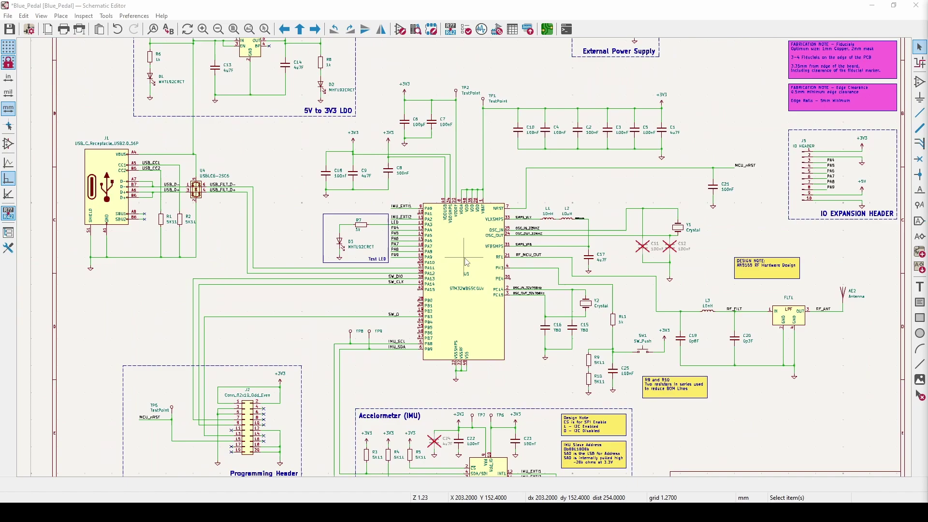
Inspect the decoupling capacitors around U1 in the schematic and read the STM32WB55xx Datasheet note with its page references.
scroll(485, 258, up, 2)
scroll(485, 257, down, 2)
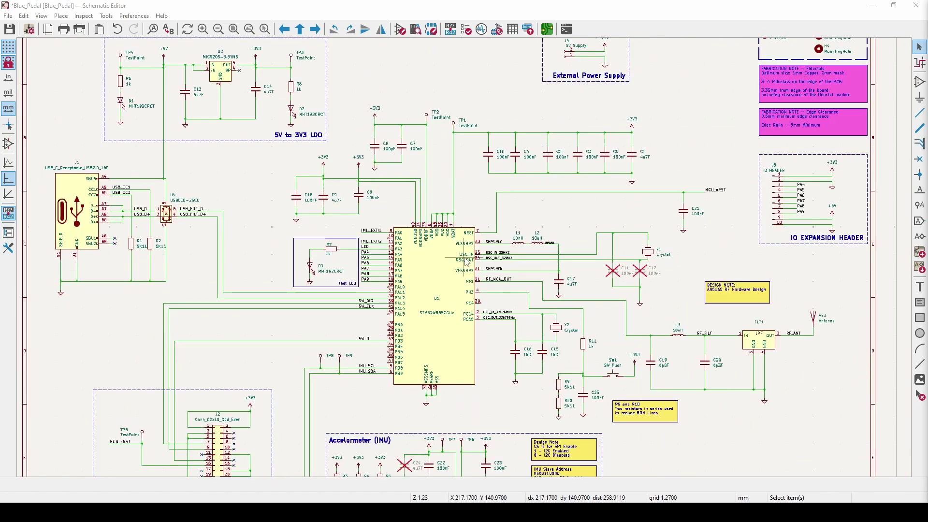
scroll(466, 262, up, 2)
scroll(460, 261, up, 2)
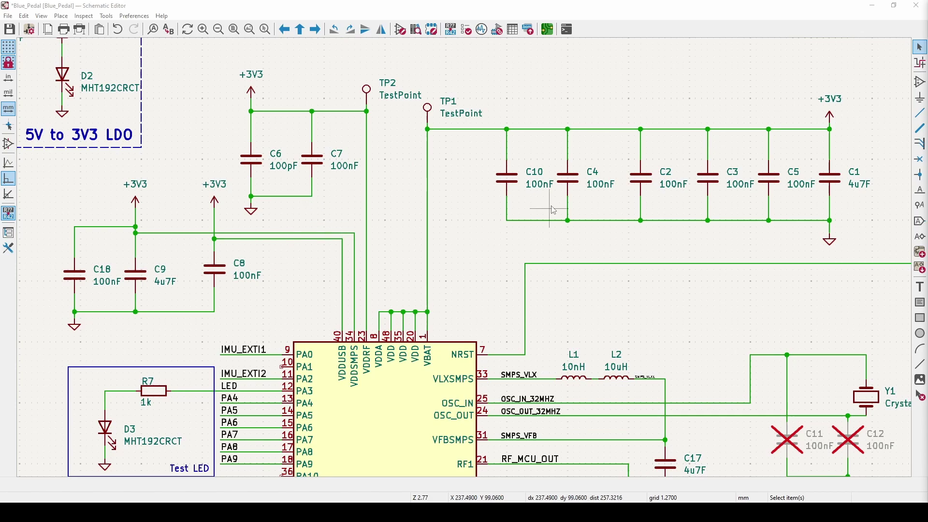
scroll(878, 238, down, 4)
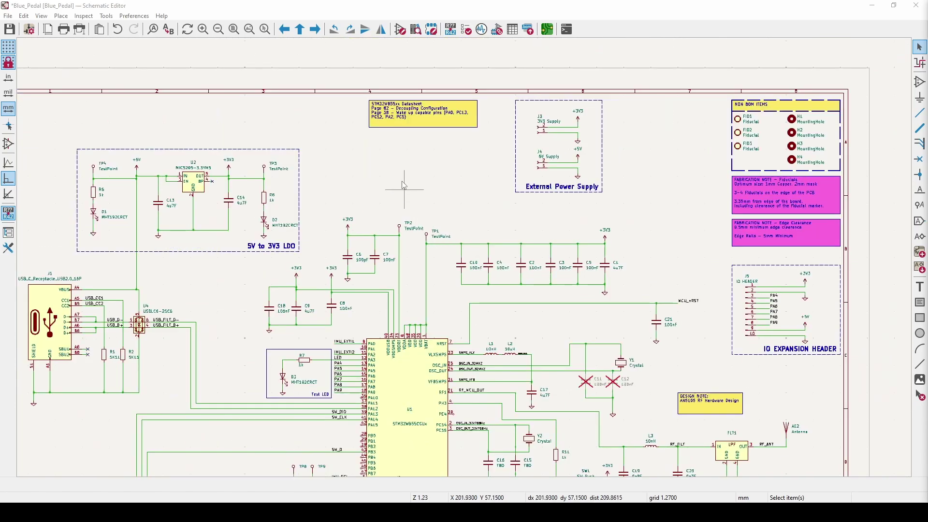
scroll(430, 321, up, 6)
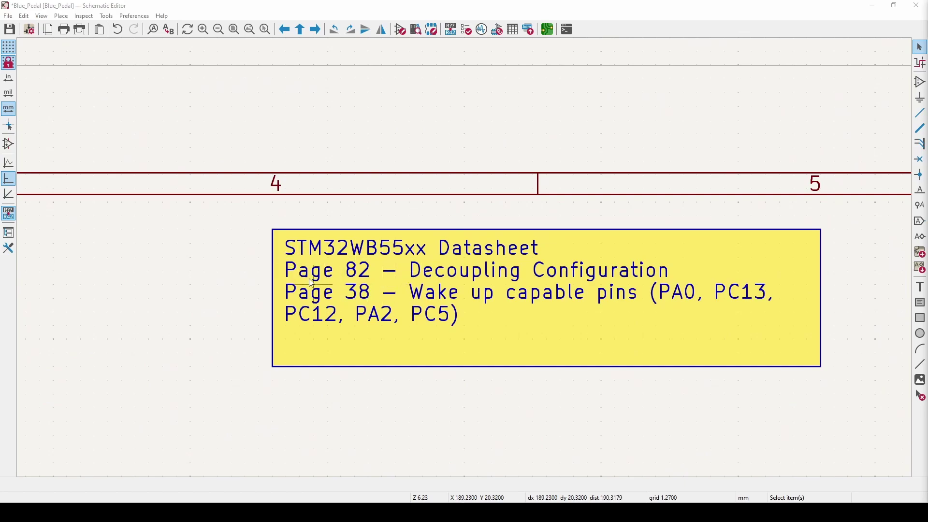
scroll(466, 253, down, 5)
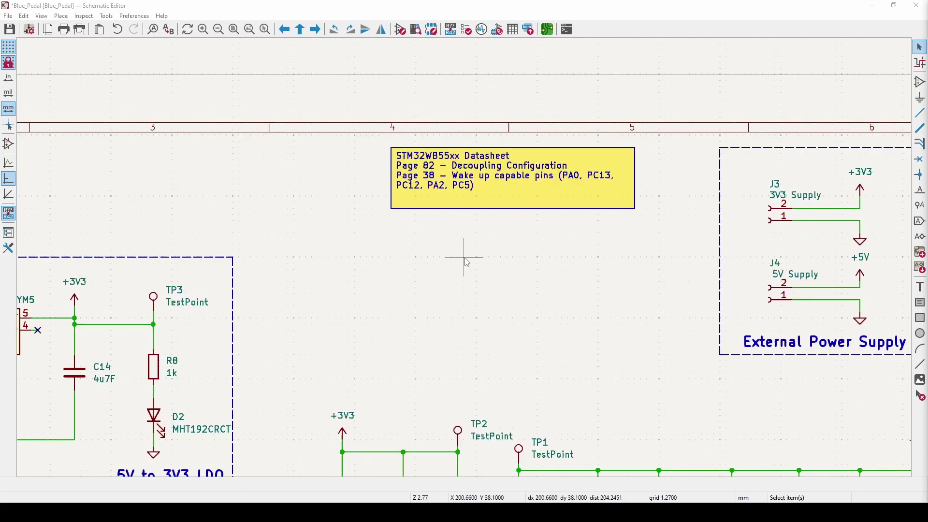
scroll(476, 261, up, 3)
Switch to the STM32WB55xx datasheet PDF and study the Figure 16 power supply scheme on page 82, selecting the VDD 100 nF value.
key(alt+Tab)
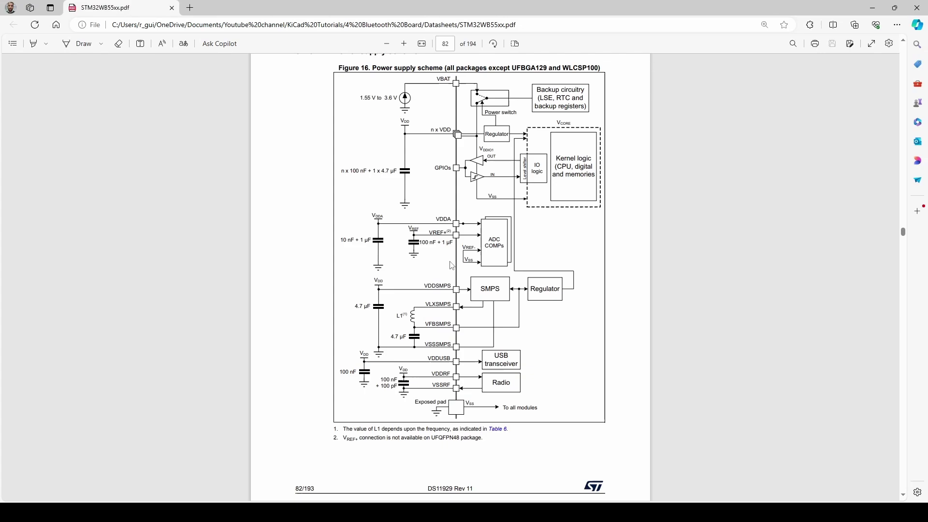
scroll(438, 264, up, 1)
scroll(438, 264, up, 1)
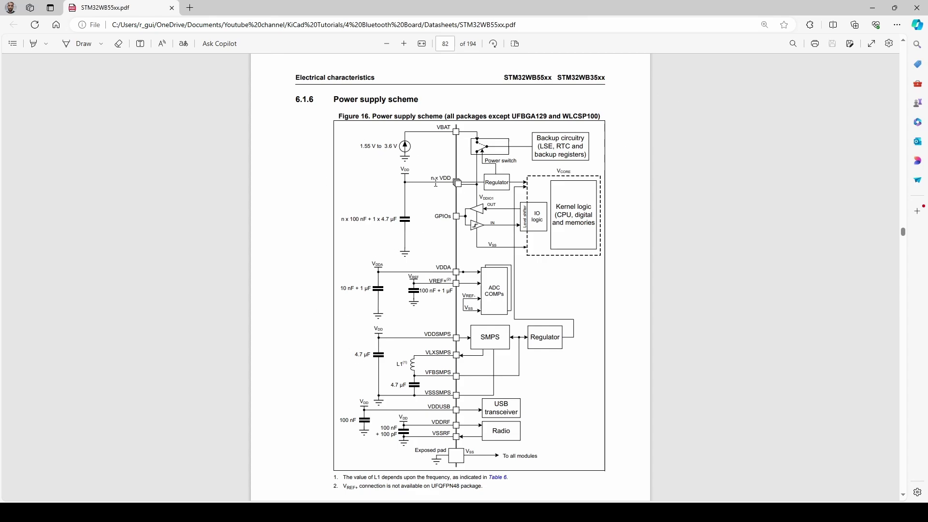
drag(350, 219, 367, 220)
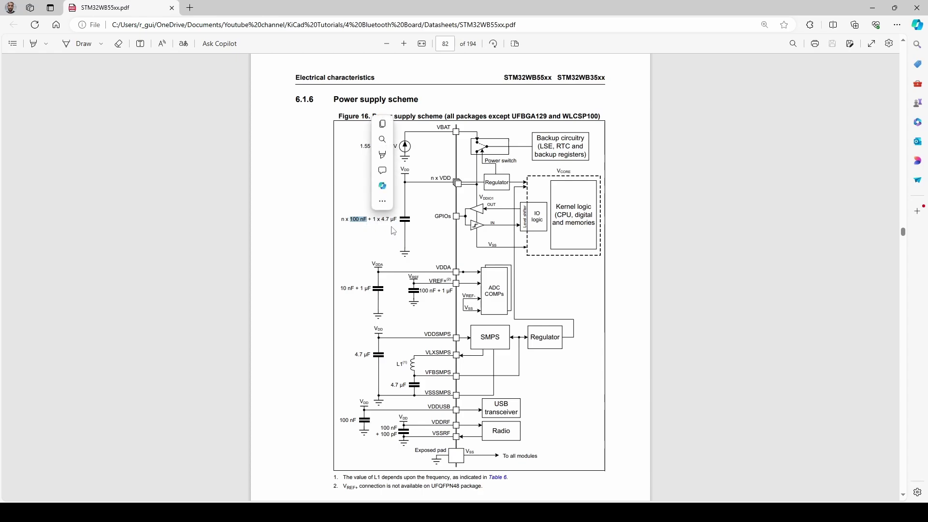
mouse_move(387, 205)
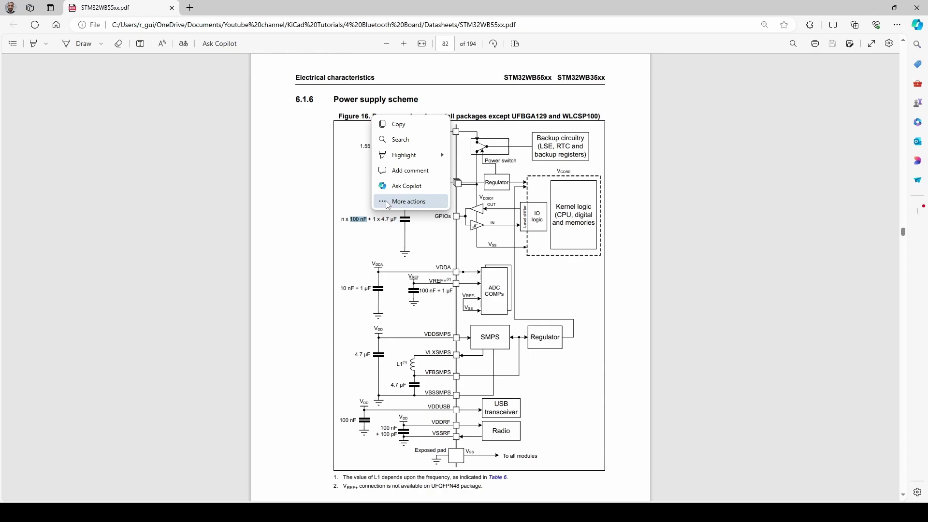
key(Escape)
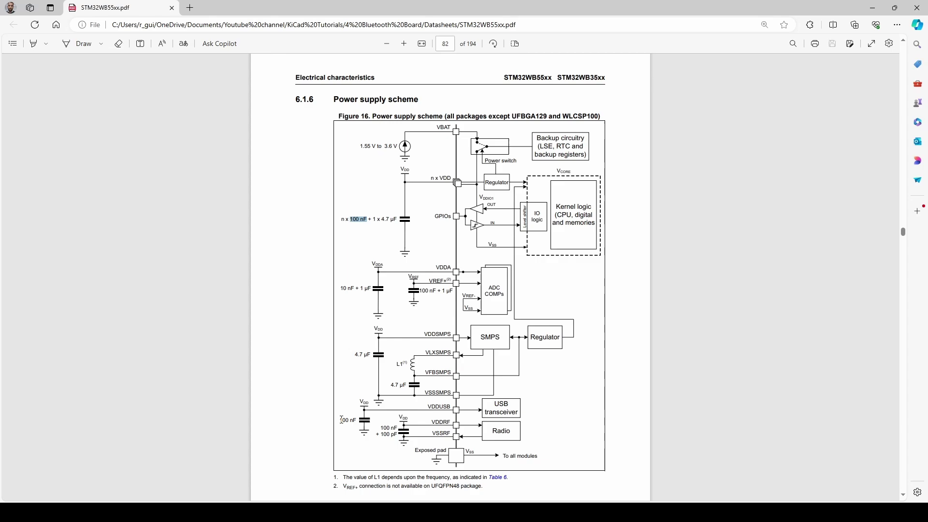
click(872, 8)
Compare the schematic's VDD, VDDUSB, VDDSMPS and VDDRF decoupling capacitors with the datasheet's power supply scheme.
scroll(454, 257, down, 3)
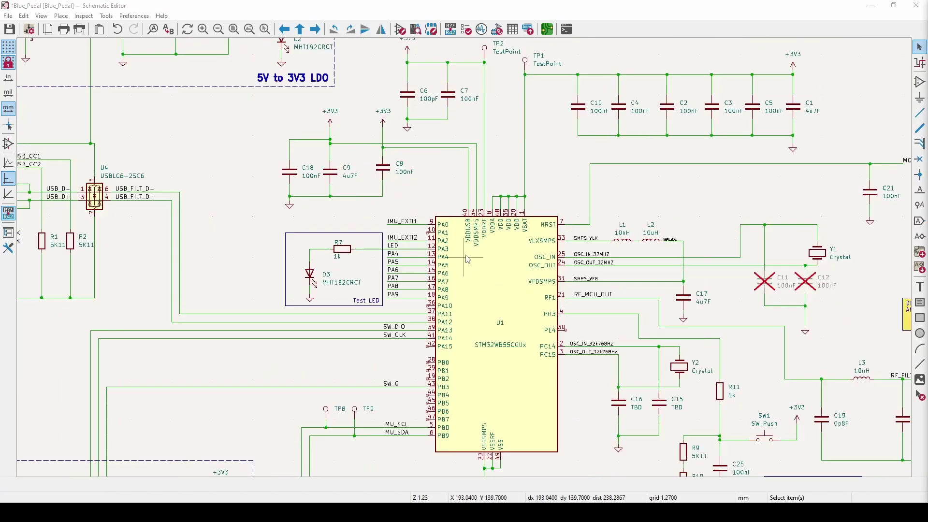
scroll(464, 260, up, 5)
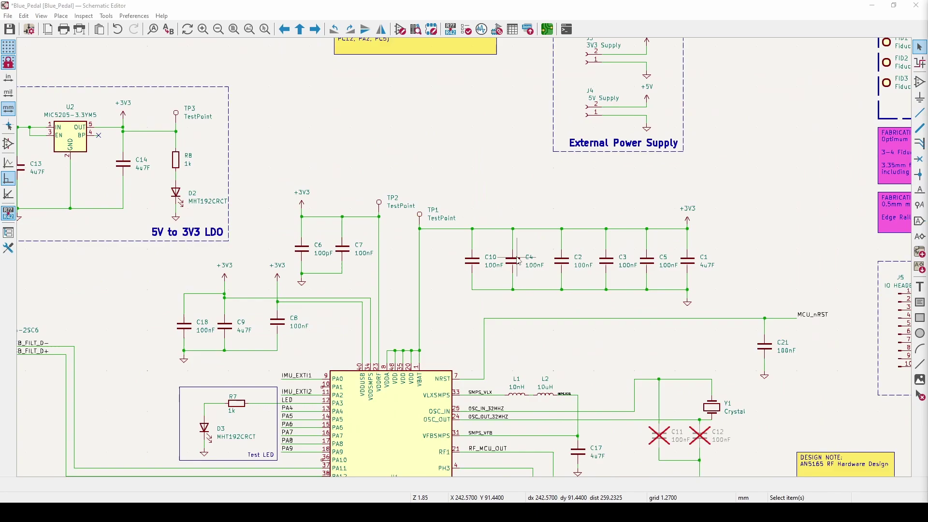
scroll(466, 256, up, 5)
scroll(497, 240, down, 5)
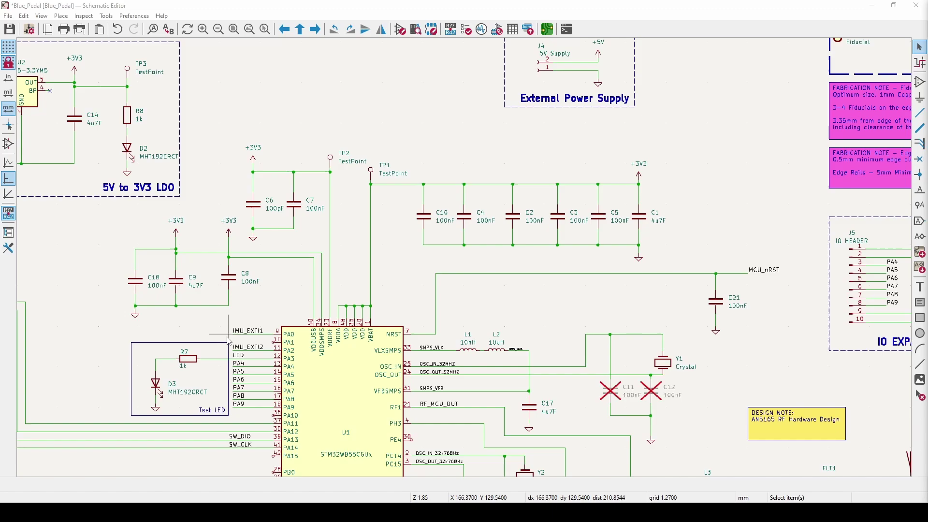
scroll(234, 348, down, 2)
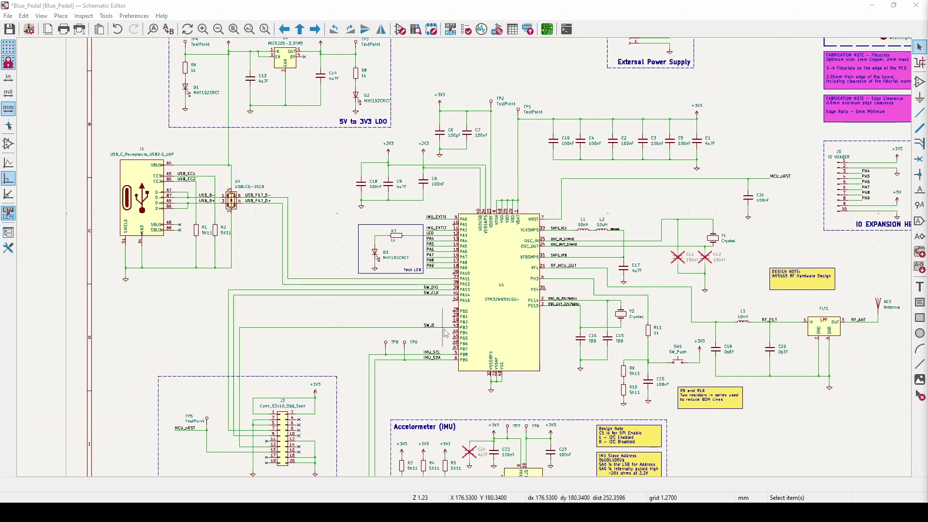
Examine the SMPS inductors L1 and L2 with capacitor C17, and the programming header J2 connections.
scroll(574, 228, up, 6)
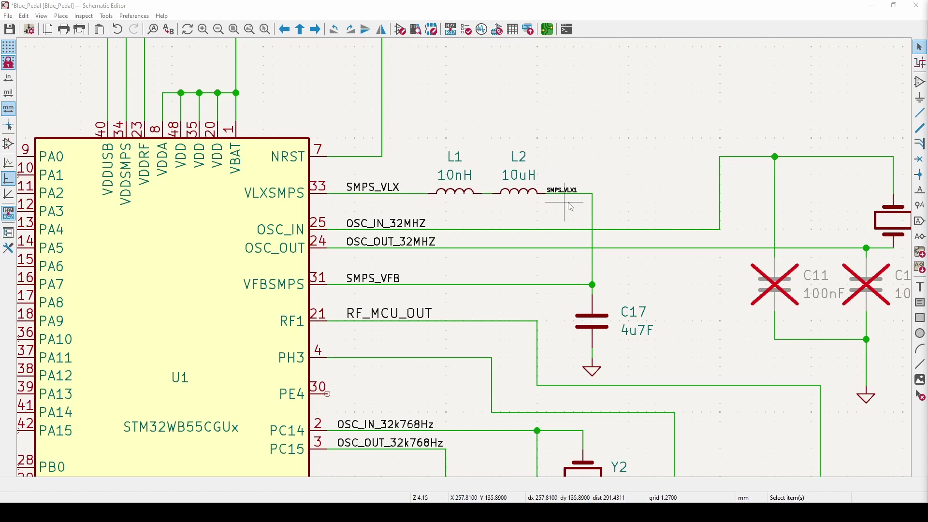
scroll(561, 208, down, 3)
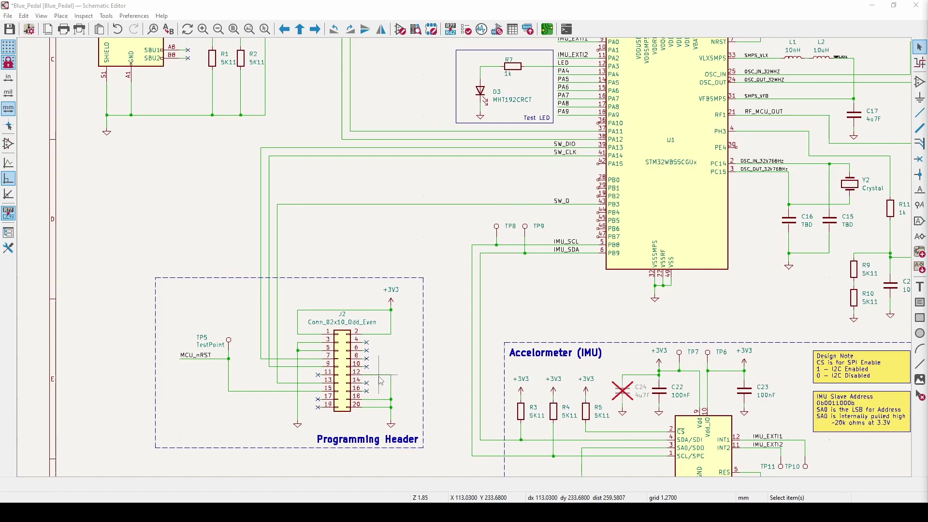
drag(378, 375, 363, 375)
scroll(356, 347, up, 2)
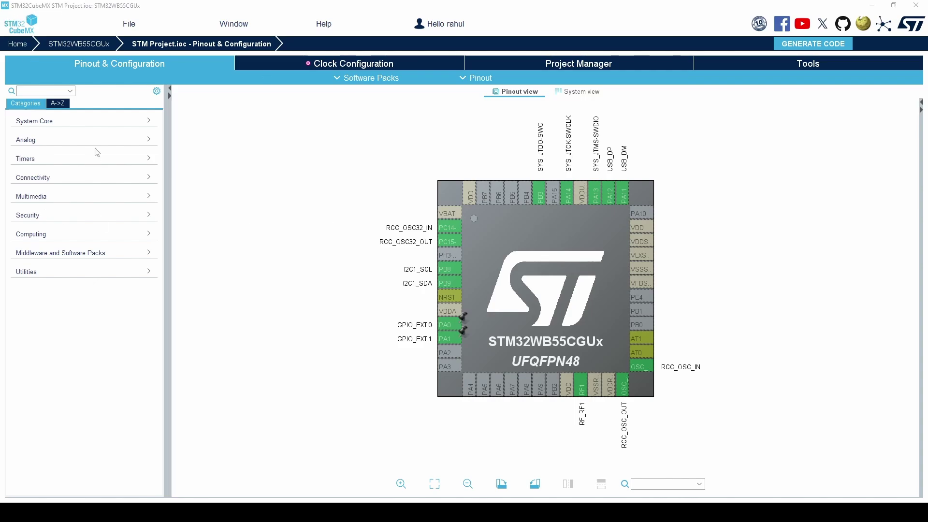
In STM32CubeMX, open the USB mode and configuration settings from the Connectivity peripherals.
click(46, 177)
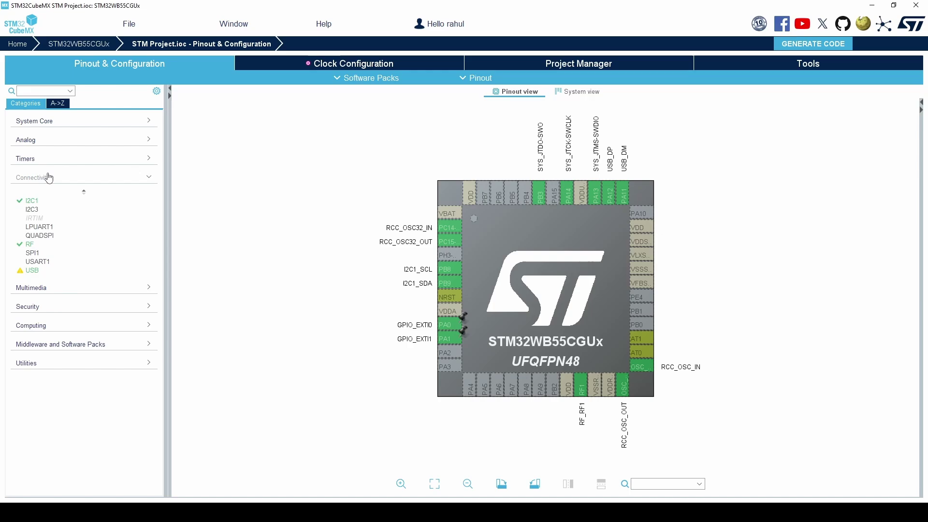
click(32, 270)
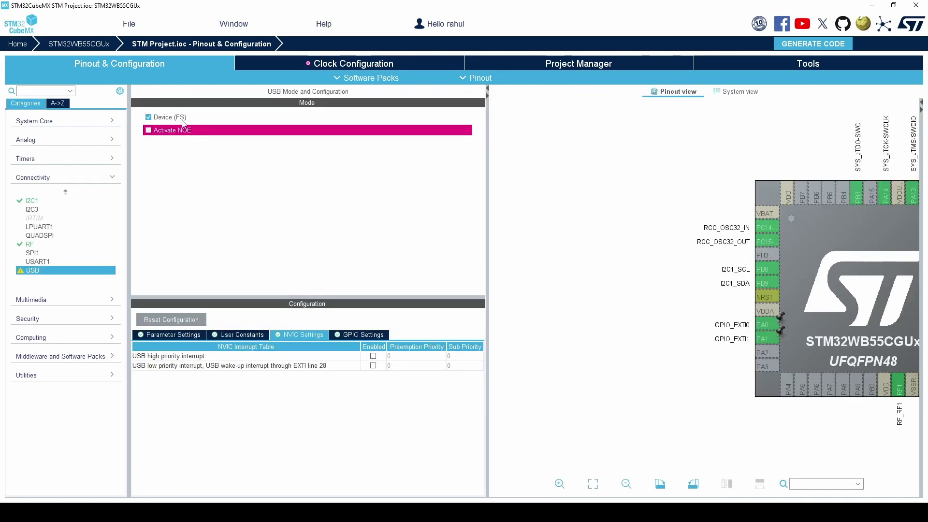
Enable USB Device (FS) mode and set the SYS debug option to Trace Asynchronous Sw.
click(148, 118)
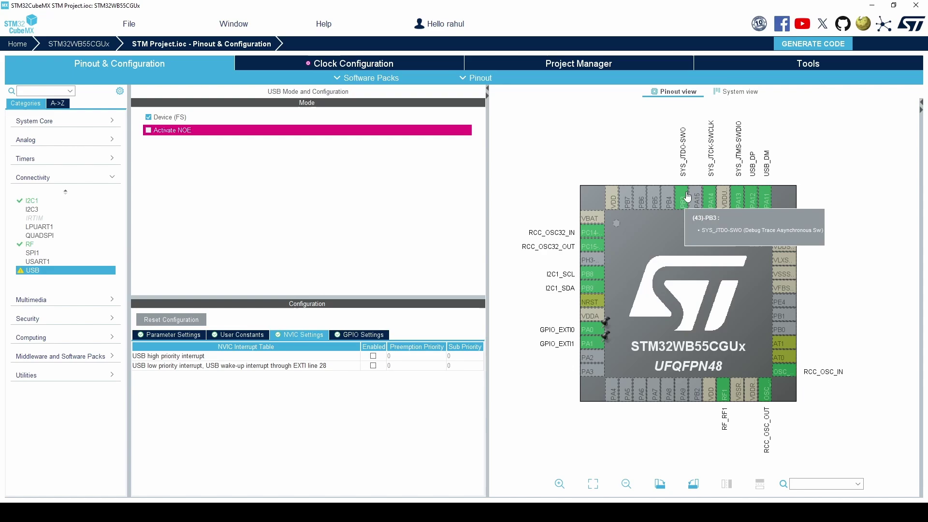
click(80, 122)
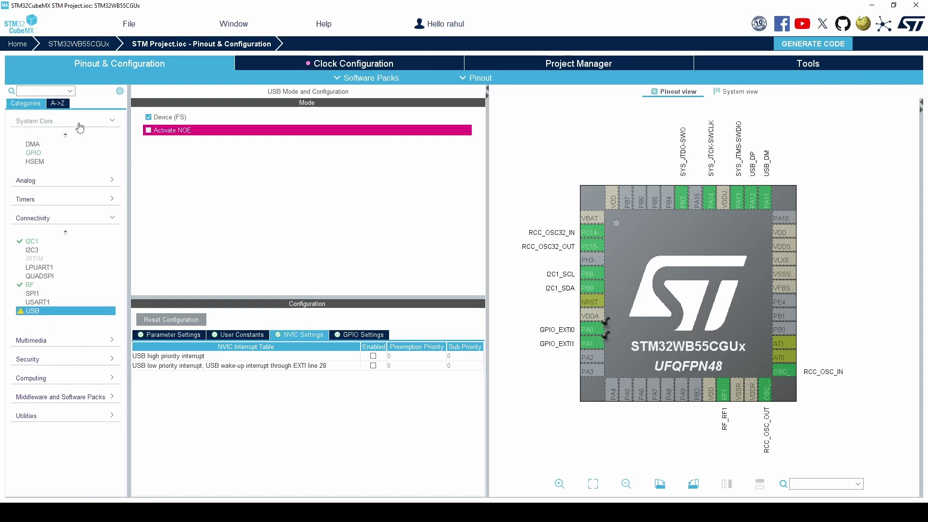
click(38, 207)
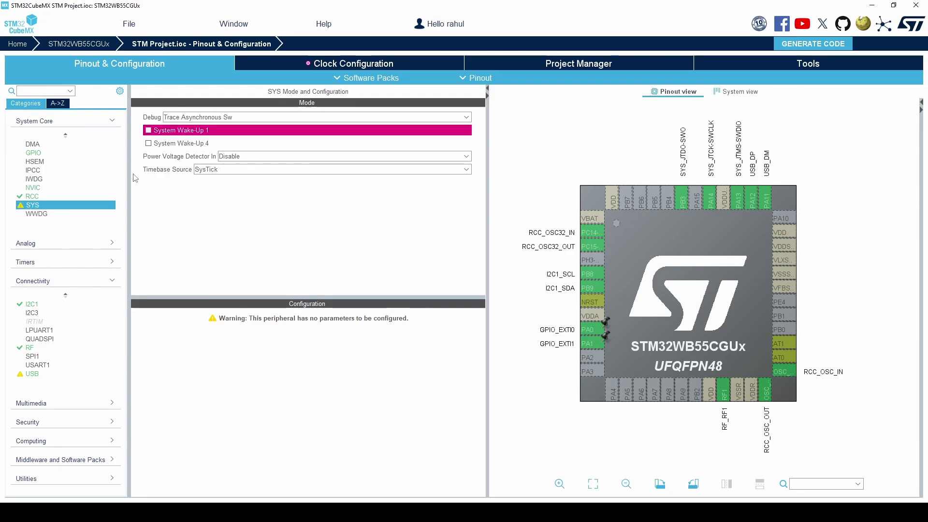
click(184, 117)
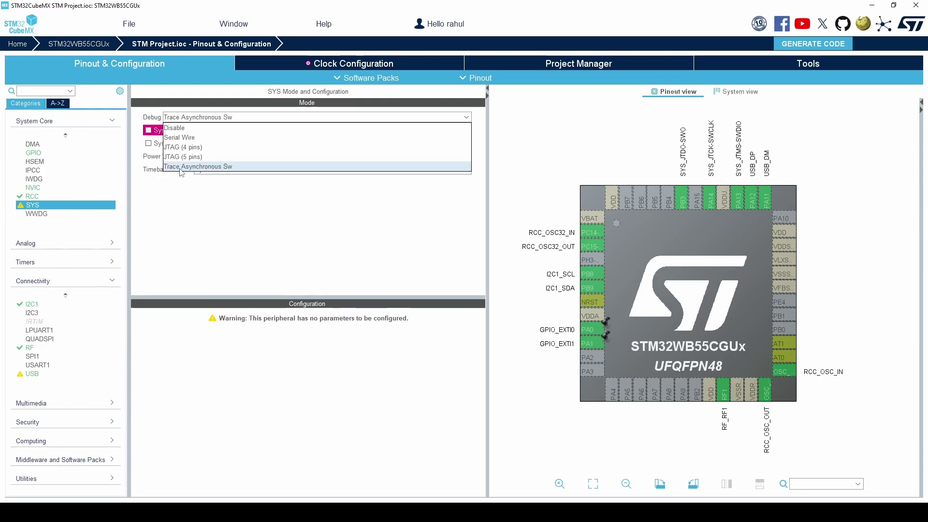
click(198, 169)
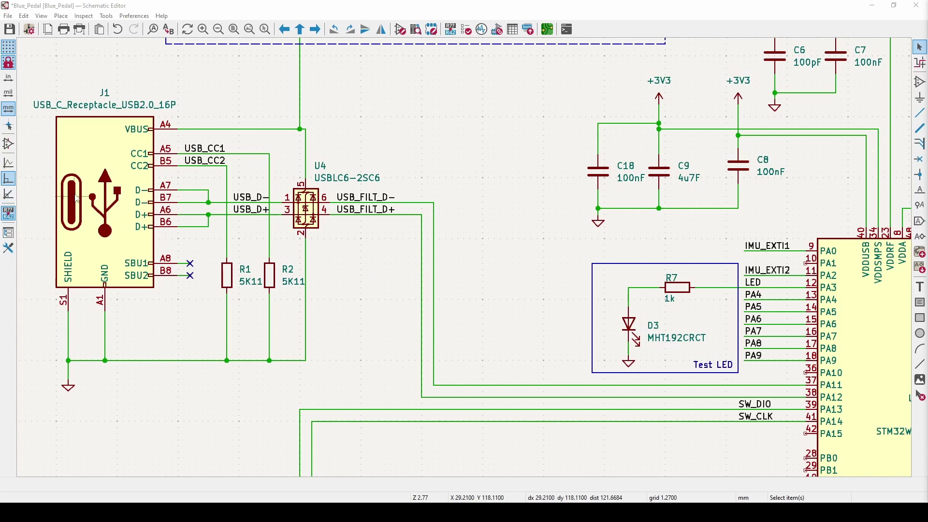
In the KiCad schematic, locate the U2 regulator and check its guaranteed output current in the MIC5205 datasheet PDF.
scroll(435, 222, up, 3)
scroll(340, 375, up, 3)
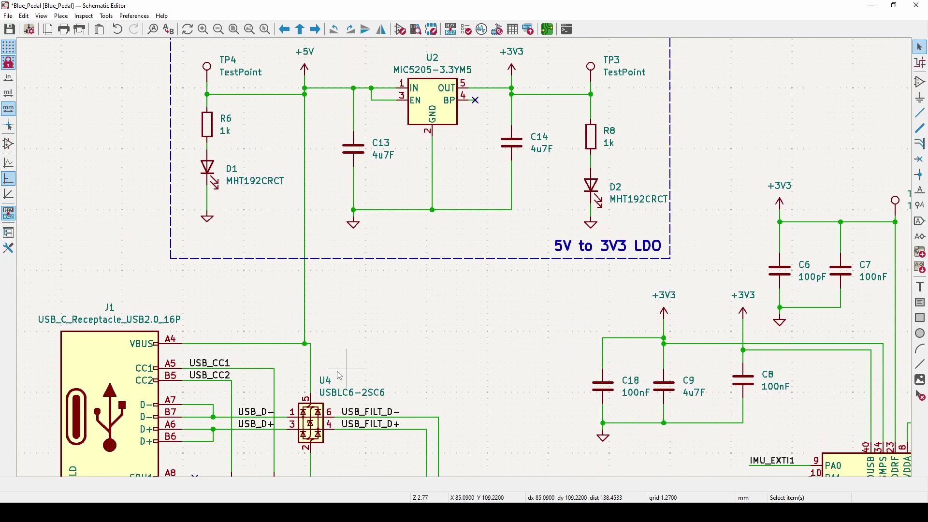
scroll(418, 290, up, 2)
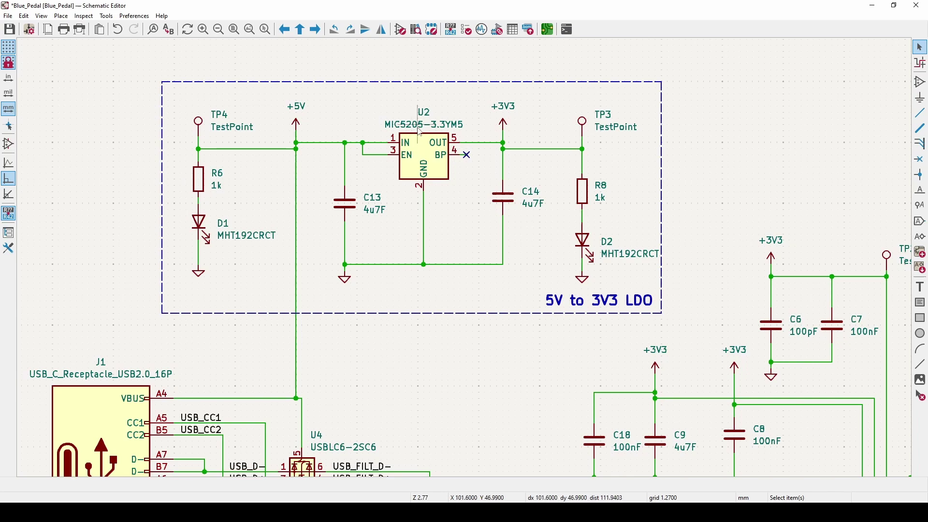
key(alt+Tab)
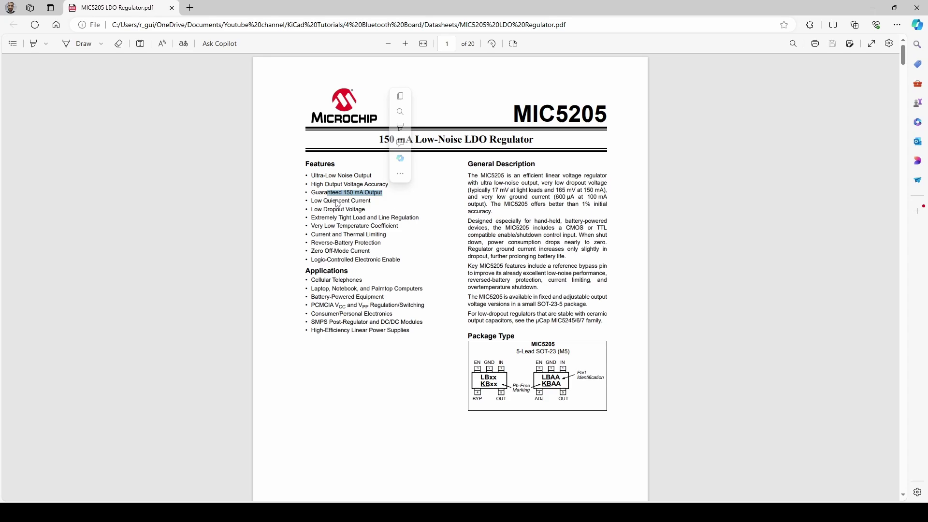
click(872, 7)
Examine the 5V to 3V3 LDO block's capacitors C13 and C14, indicator LEDs D1 and D2, and test points TP3 and TP4.
scroll(468, 262, down, 5)
scroll(469, 262, up, 5)
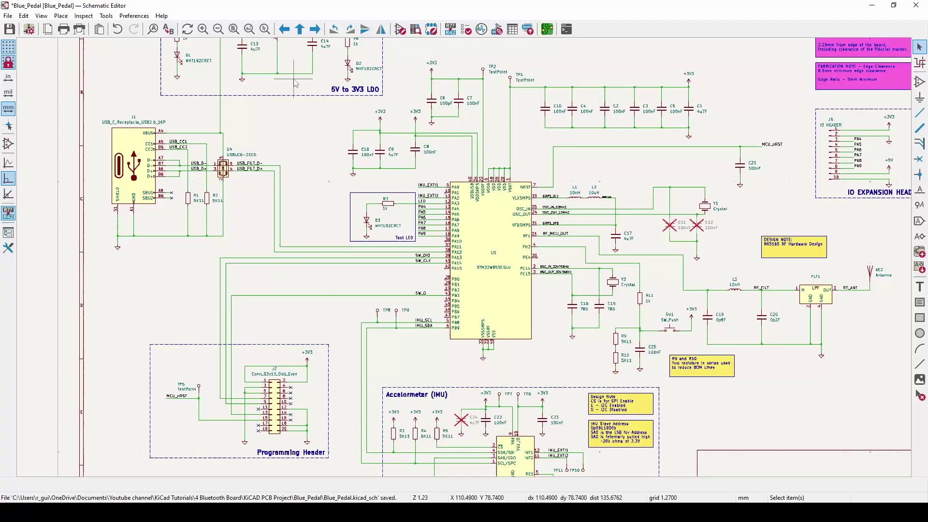
scroll(295, 83, up, 8)
scroll(460, 259, down, 2)
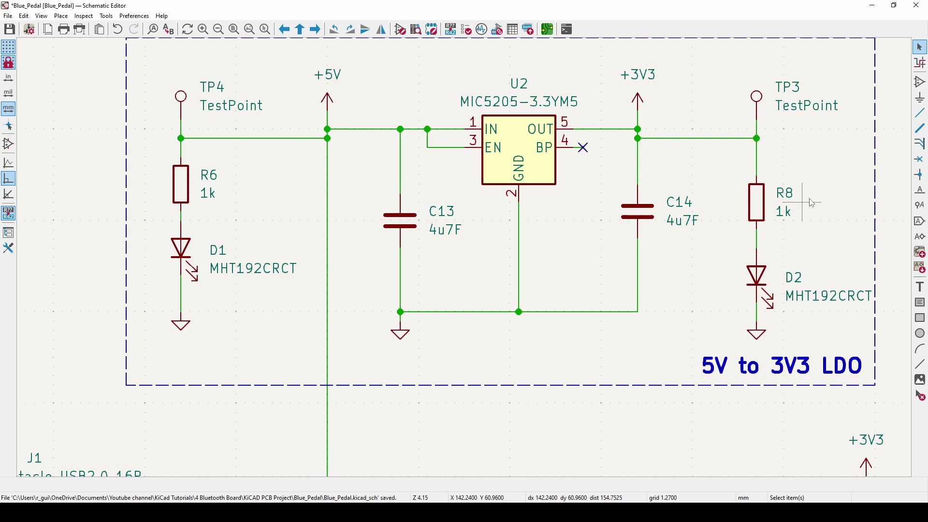
click(826, 158)
click(881, 167)
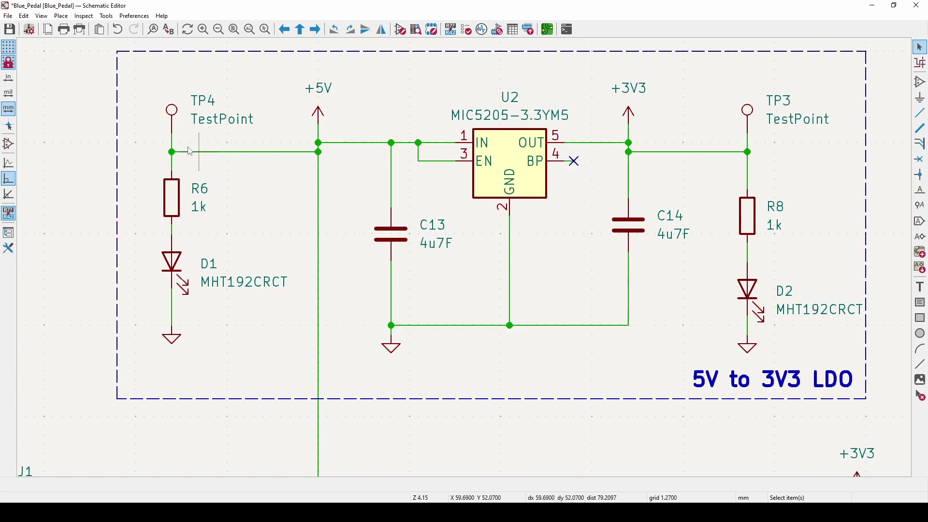
click(164, 121)
key(Escape)
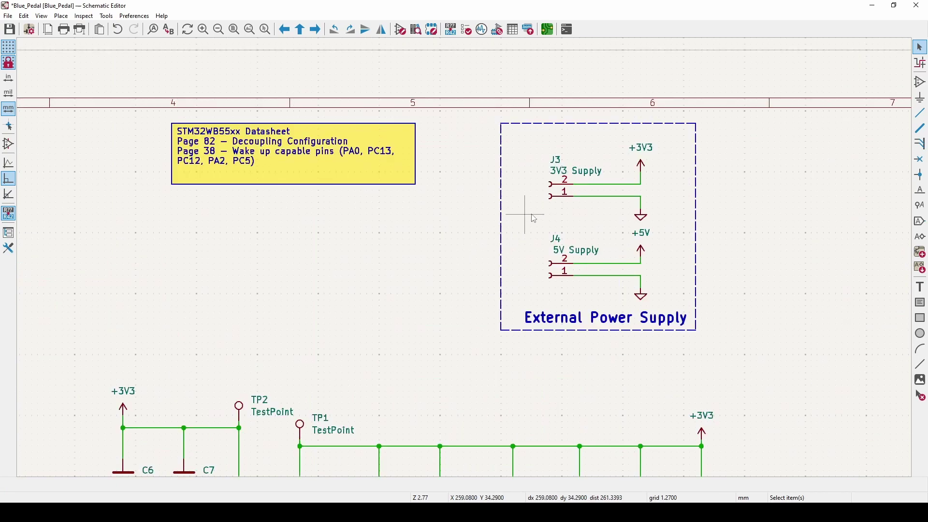
Examine the external power supply connectors J3 and J4, and the accelerometer (IMU) circuit around U3.
scroll(541, 217, up, 2)
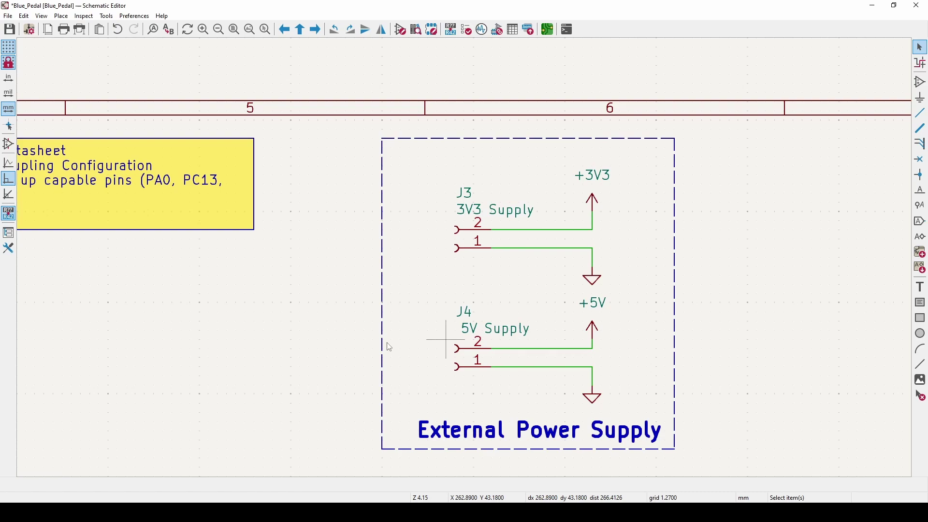
scroll(389, 346, down, 5)
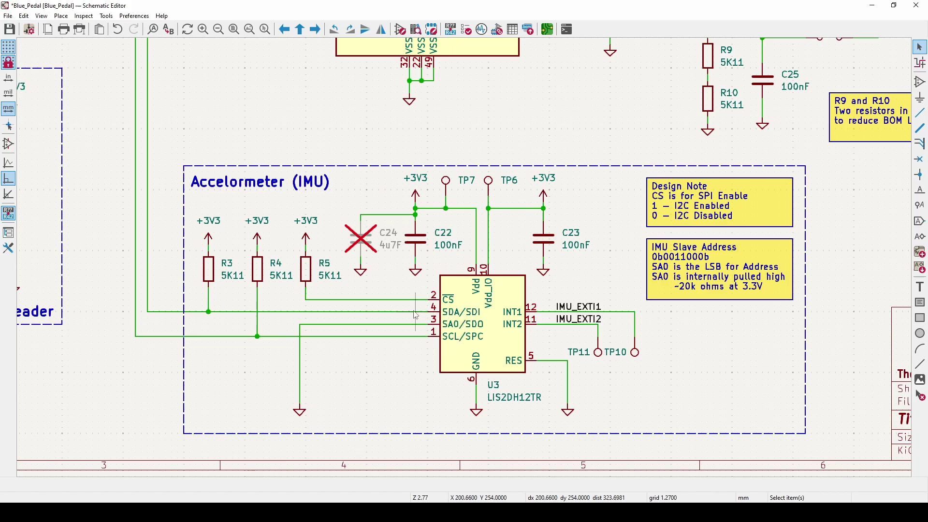
scroll(348, 160, up, 2)
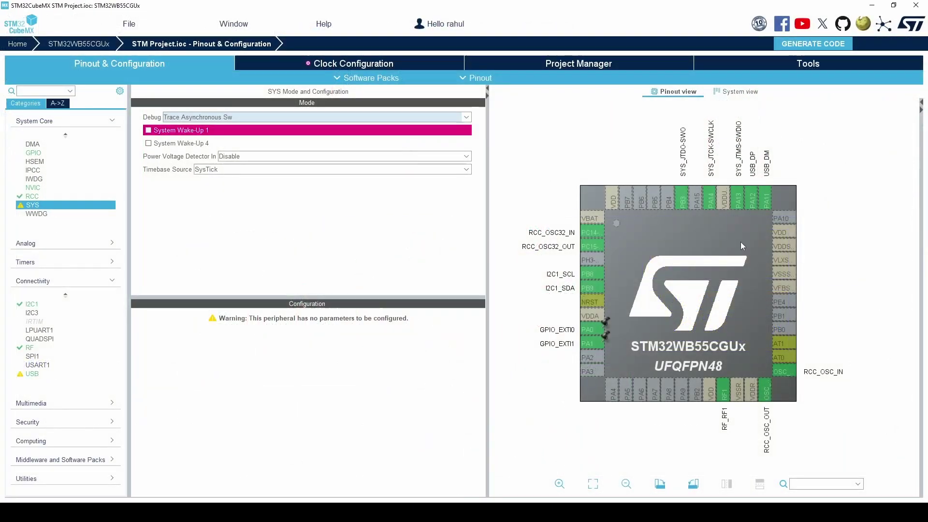
In STM32CubeMX, open the I2C1 settings and set its mode to I2C.
click(32, 306)
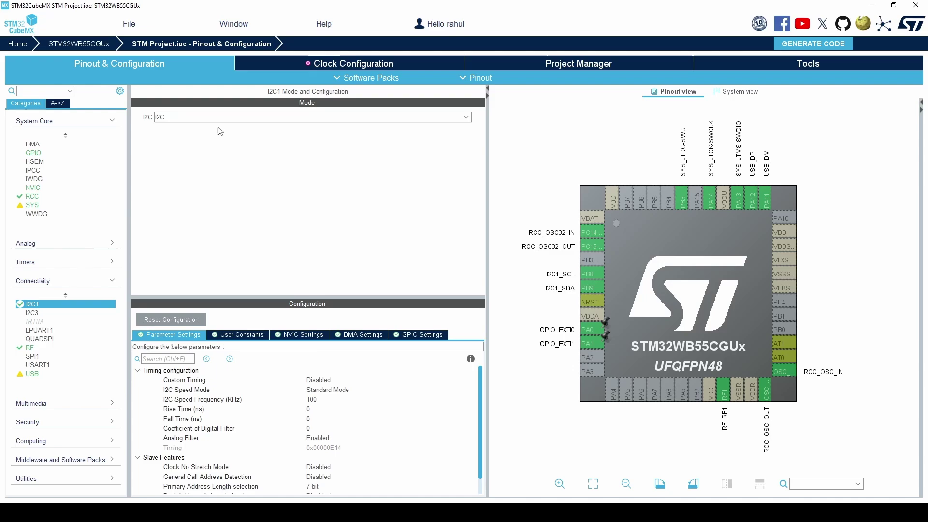
click(188, 117)
click(168, 139)
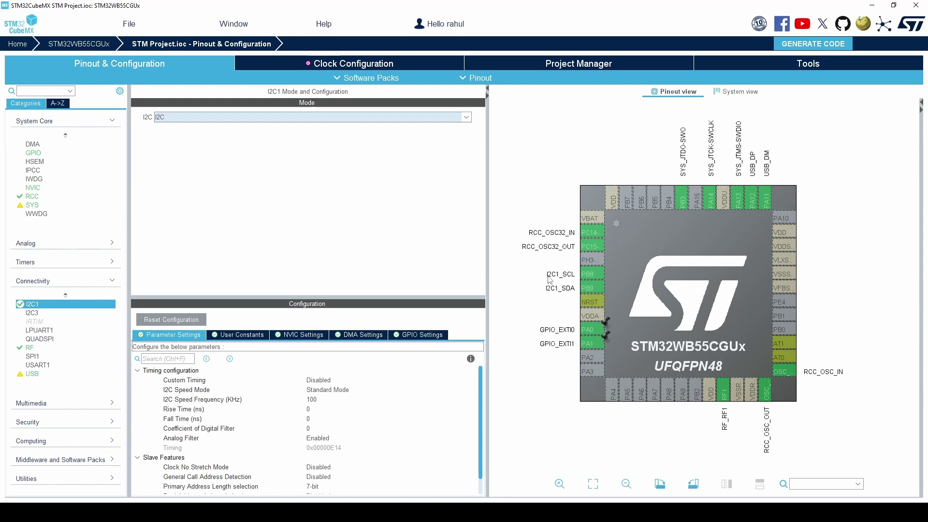
click(598, 280)
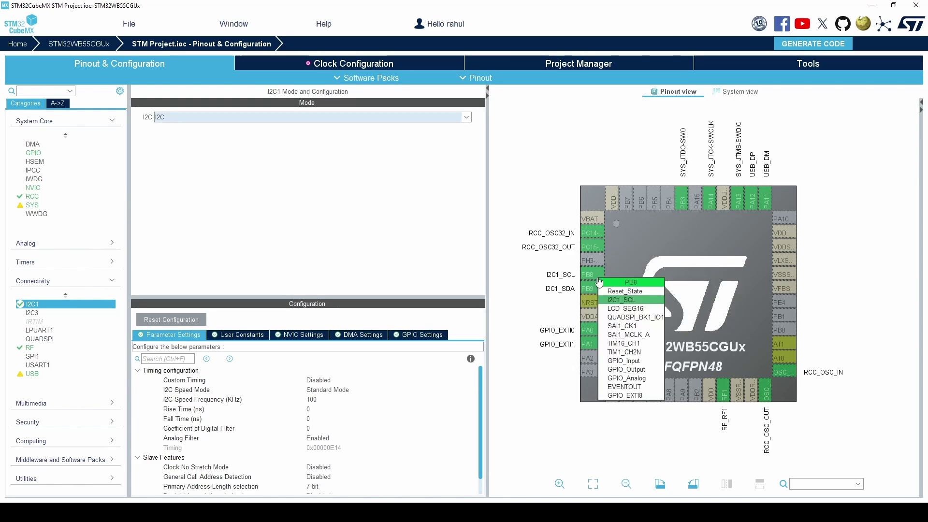
click(623, 300)
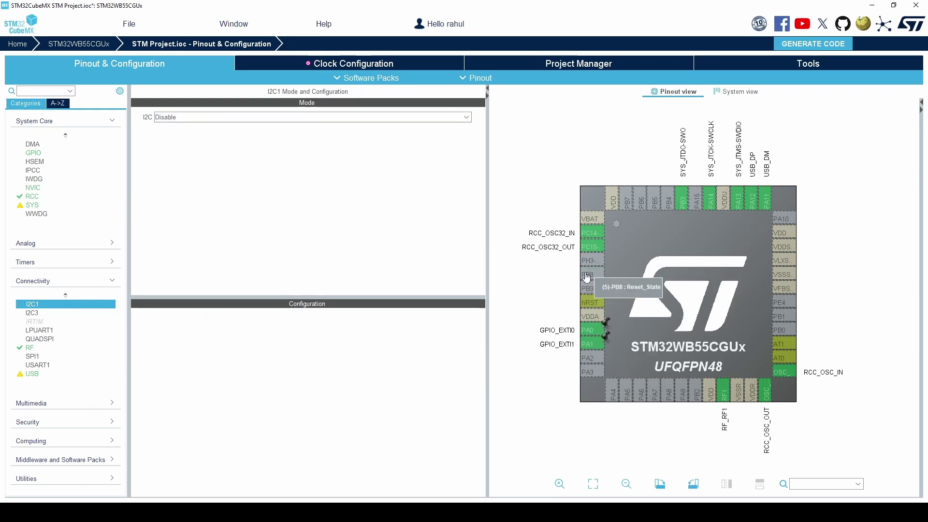
key(ctrl+z)
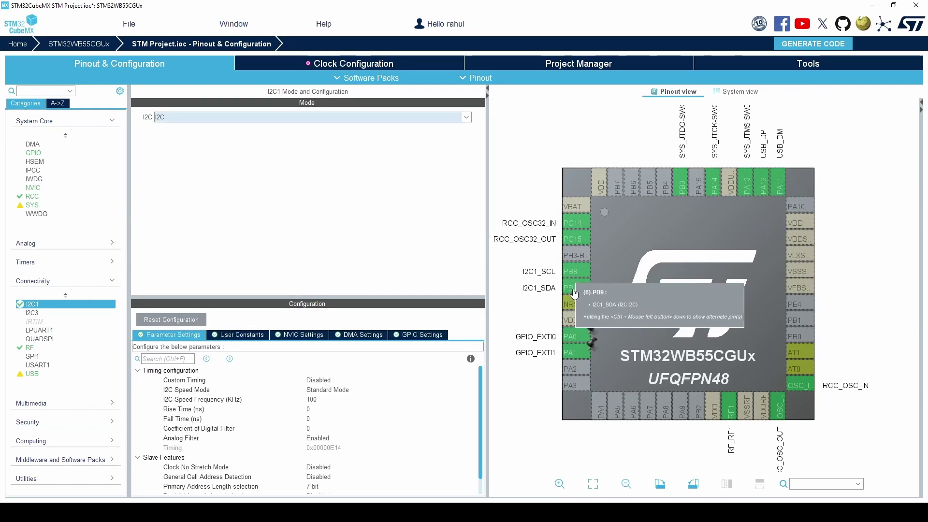
Switch back to the KiCad schematic and trace the IMU_SCL and IMU_SDA lines with their pull-up resistors R3 and R4.
click(872, 9)
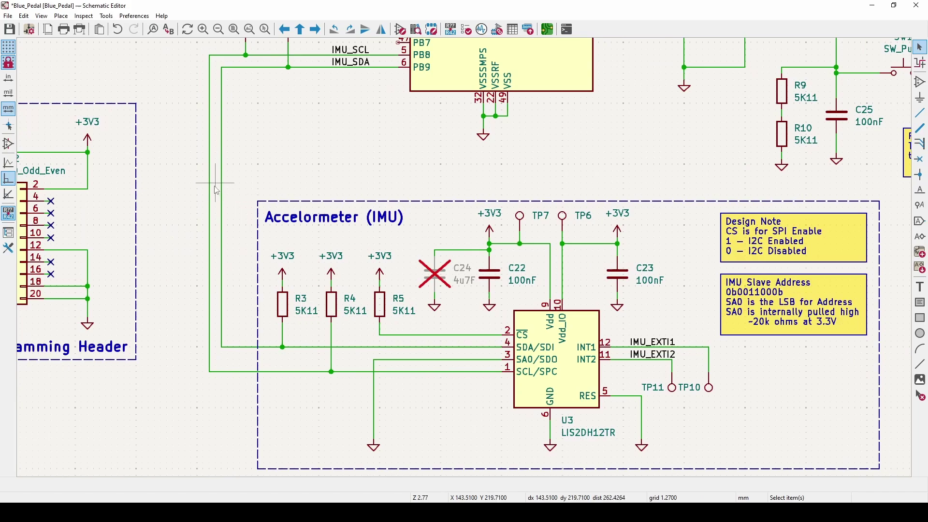
scroll(216, 190, down, 5)
scroll(467, 262, up, 5)
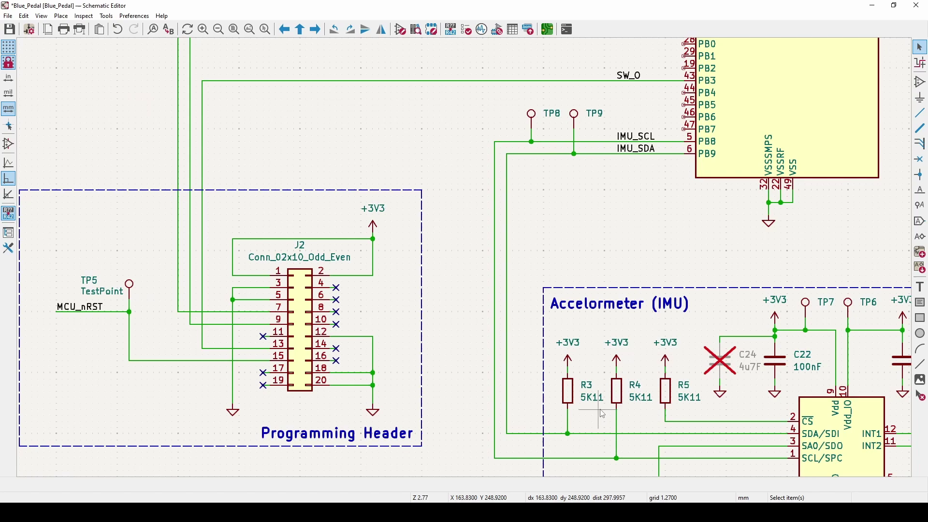
middle_drag(599, 424, 584, 406)
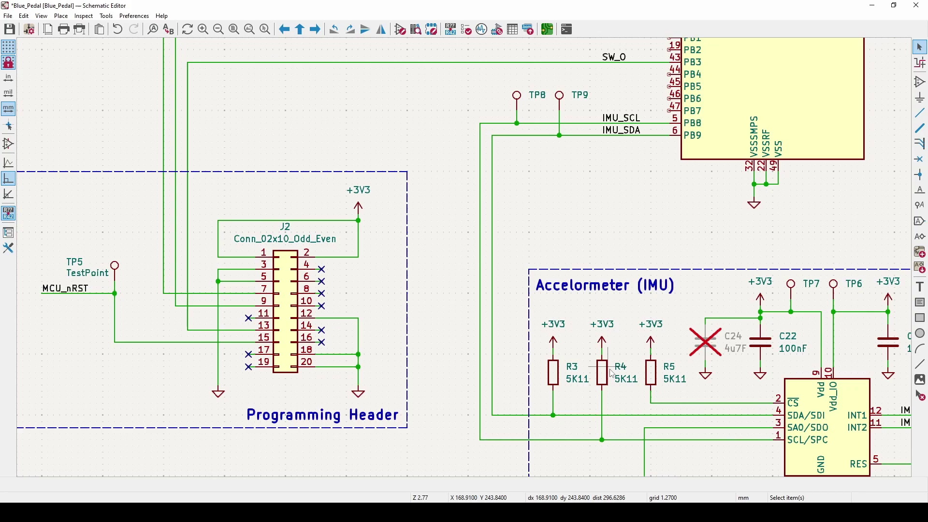
scroll(546, 231, down, 3)
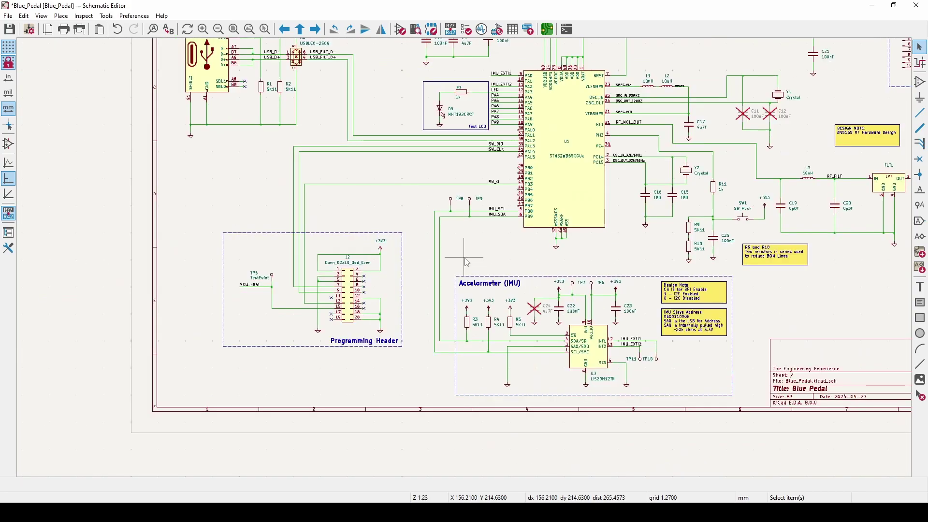
middle_drag(466, 252, 460, 291)
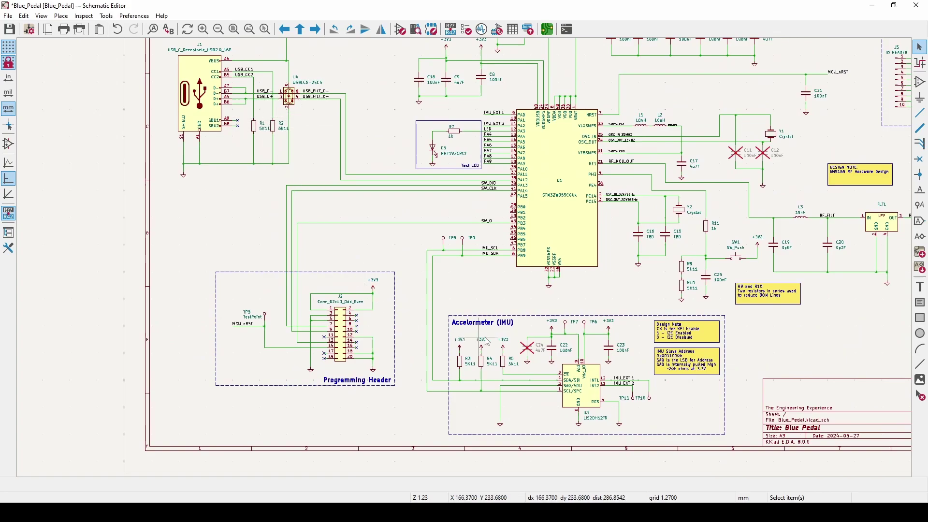
Examine the LIS2DH12TR accelerometer's CS pull-up R5, SA0 connection, supply decoupling capacitors and I2C design notes.
scroll(494, 385, up, 2)
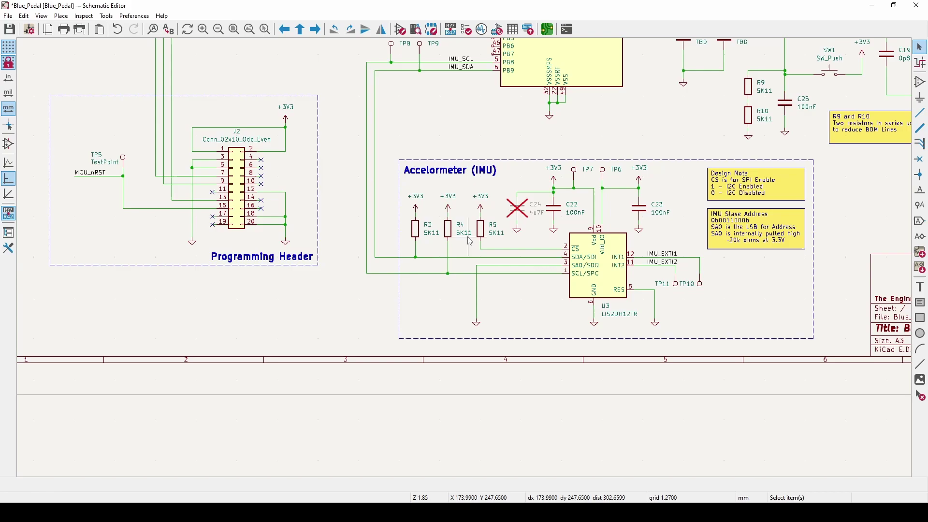
scroll(469, 242, up, 2)
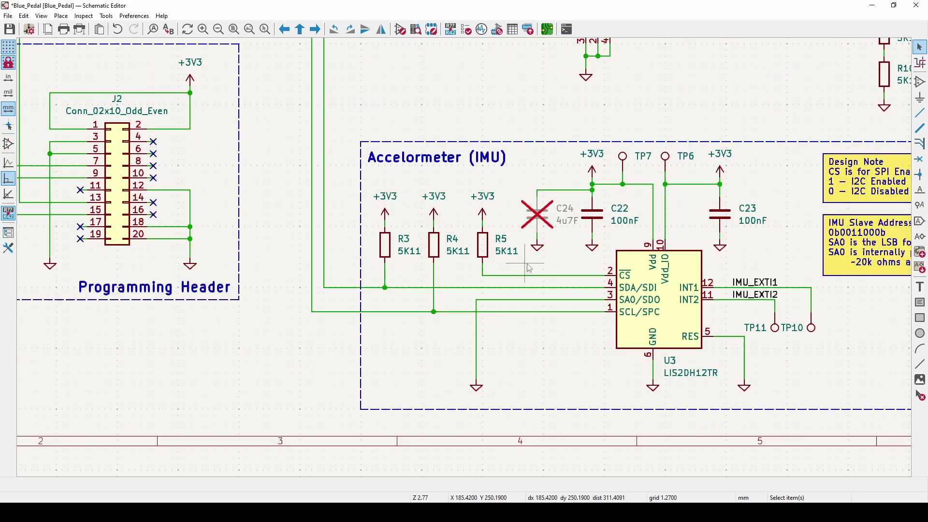
scroll(443, 264, right, 2)
scroll(443, 264, up, 1)
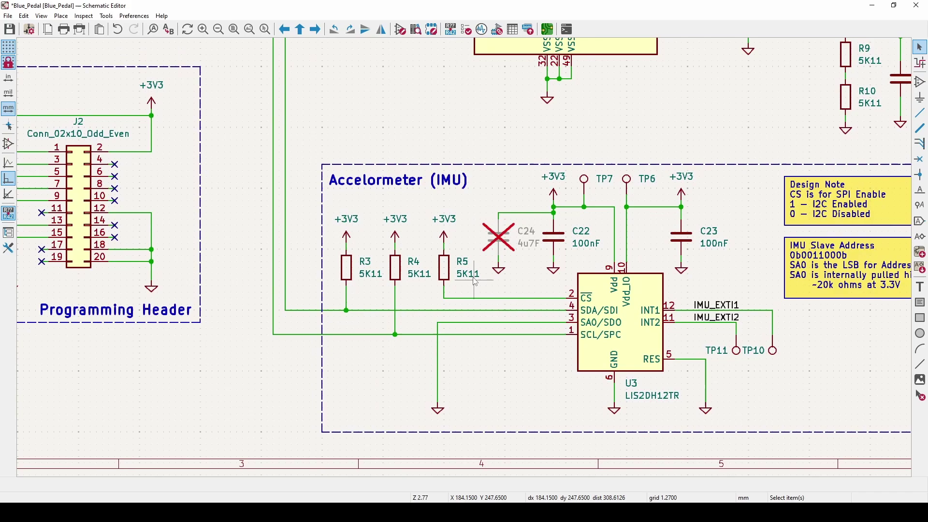
scroll(674, 121, right, 4)
scroll(674, 121, up, 1)
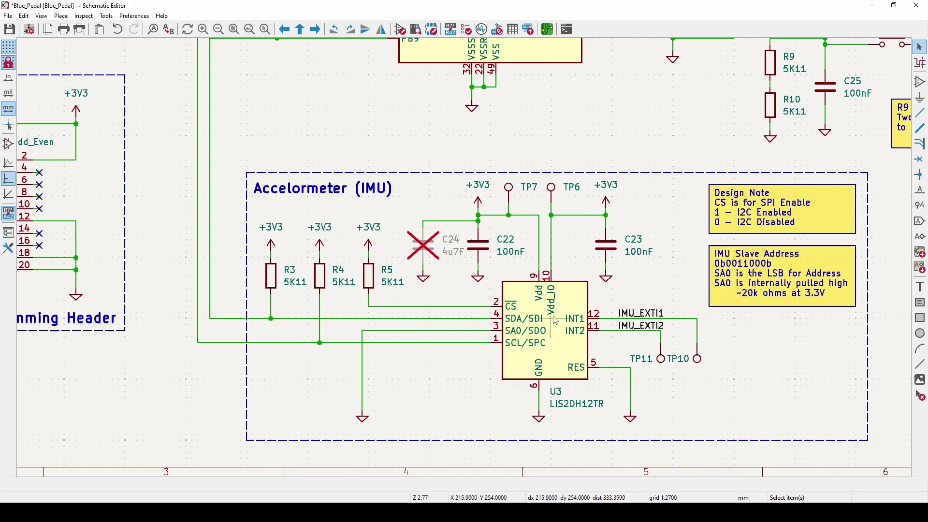
Trace IMU_EXTI1 and IMU_EXTI2 from the accelerometer to MCU pins PA0 and PA2, checking the datasheet note on wake-up capable pins.
scroll(639, 130, up, 1)
scroll(639, 130, up, 3)
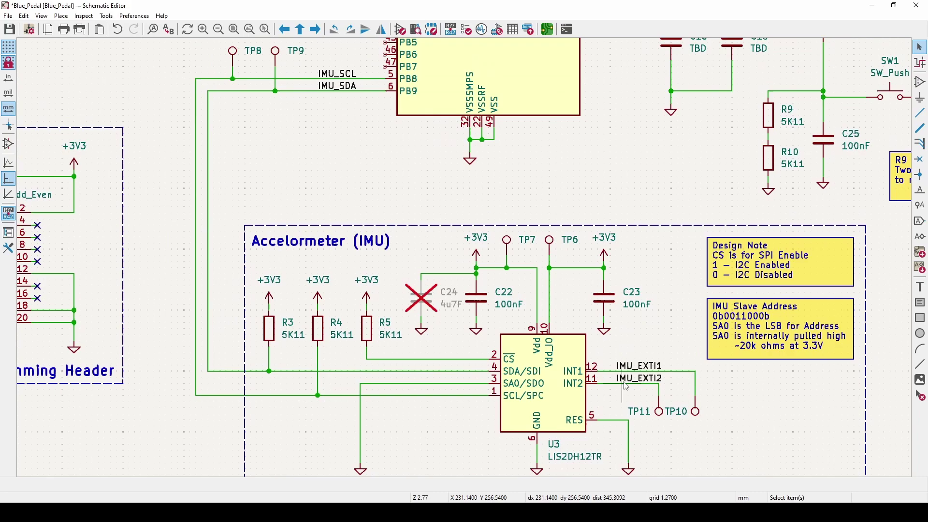
scroll(640, 364, up, 10)
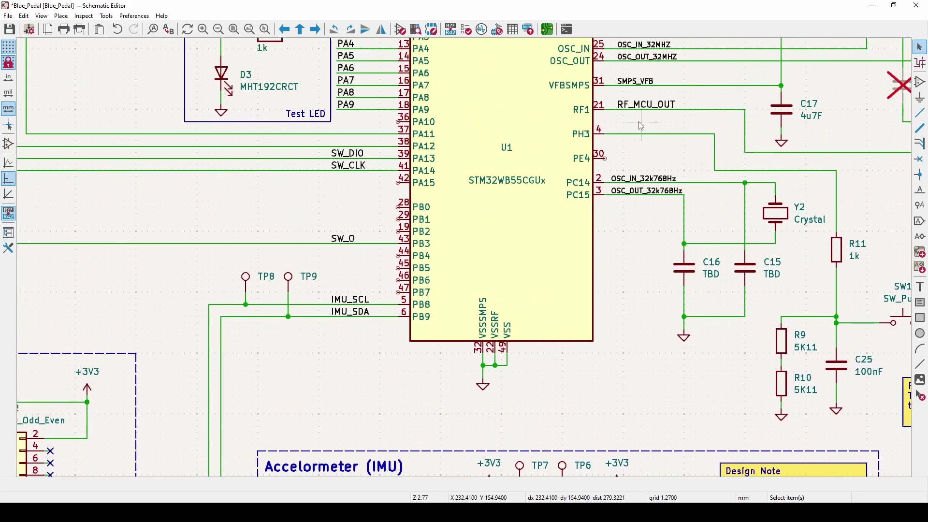
scroll(667, 320, up, 8)
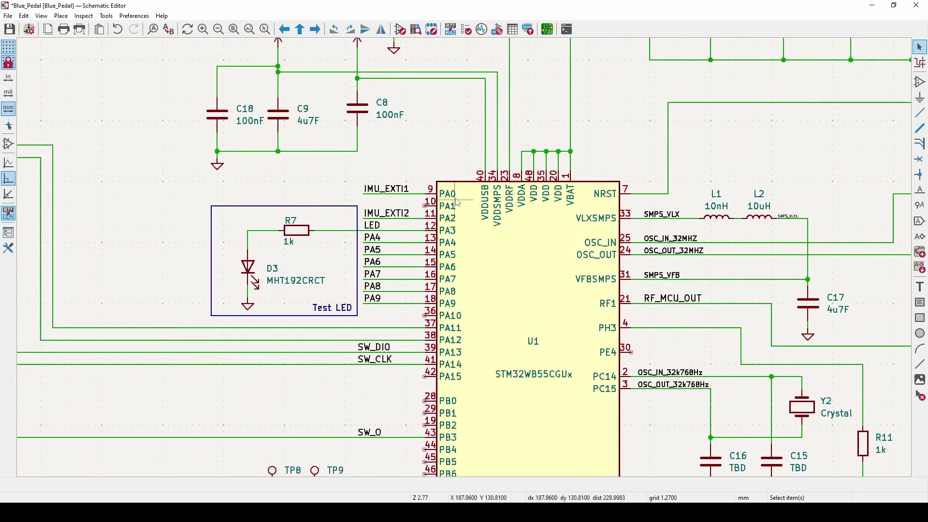
middle_drag(433, 112, 437, 318)
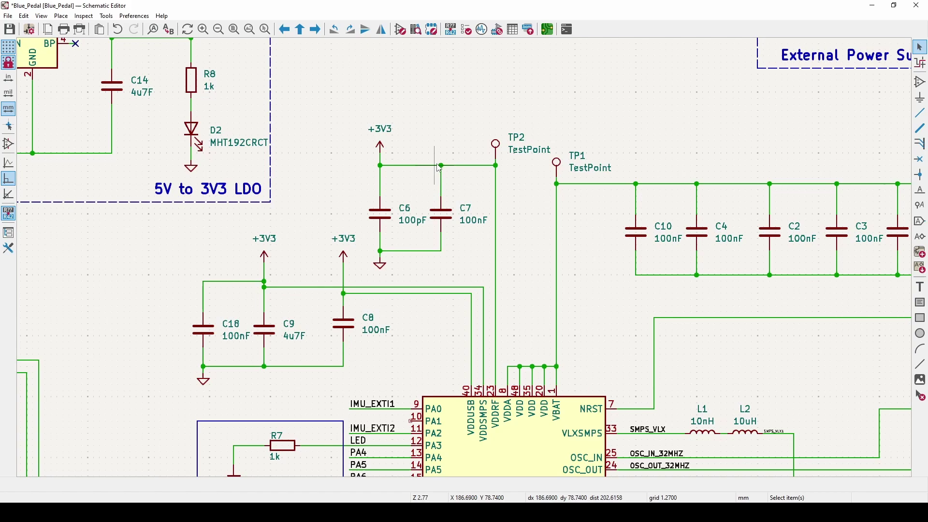
scroll(449, 159, up, 5)
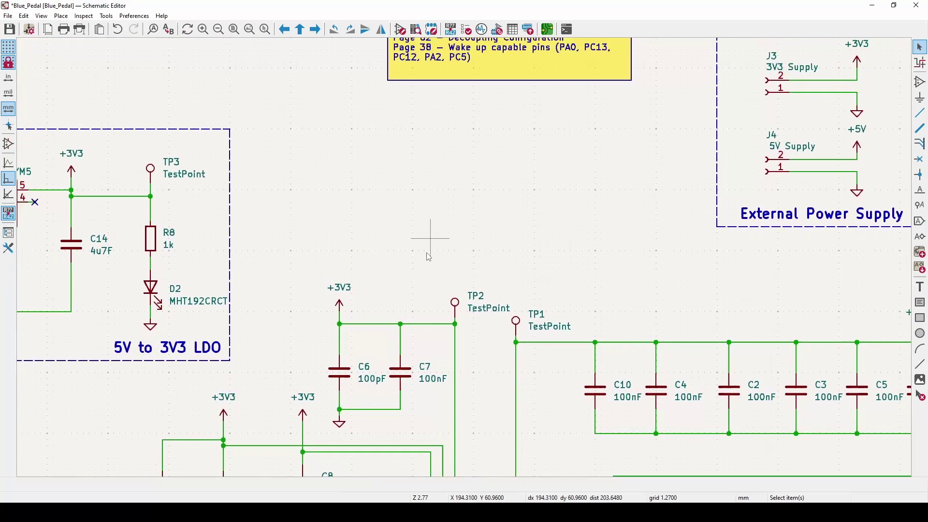
scroll(406, 136, up, 3)
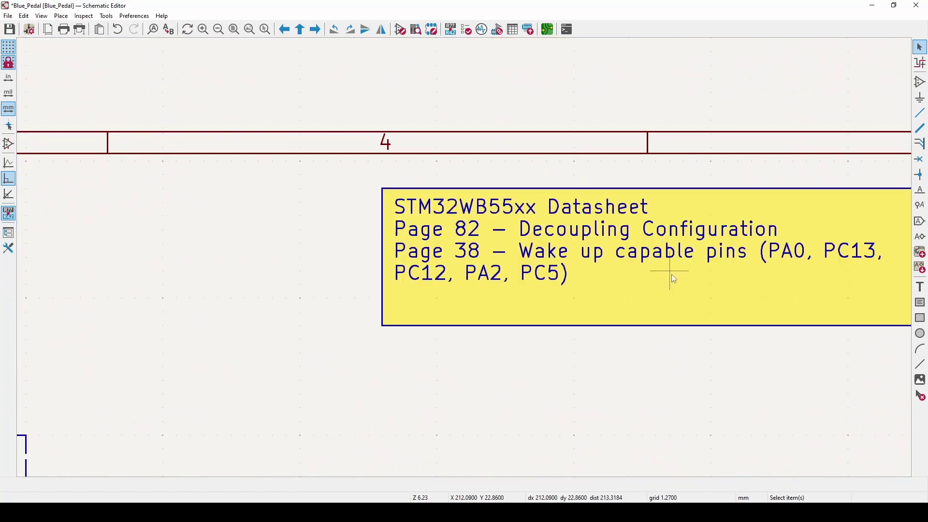
Compare the wake-up capable pins listed in the STM32WB55xx datasheet note with the IMU_EXTI1 and IMU_EXTI2 nets at U1.
middle_drag(671, 274, 457, 257)
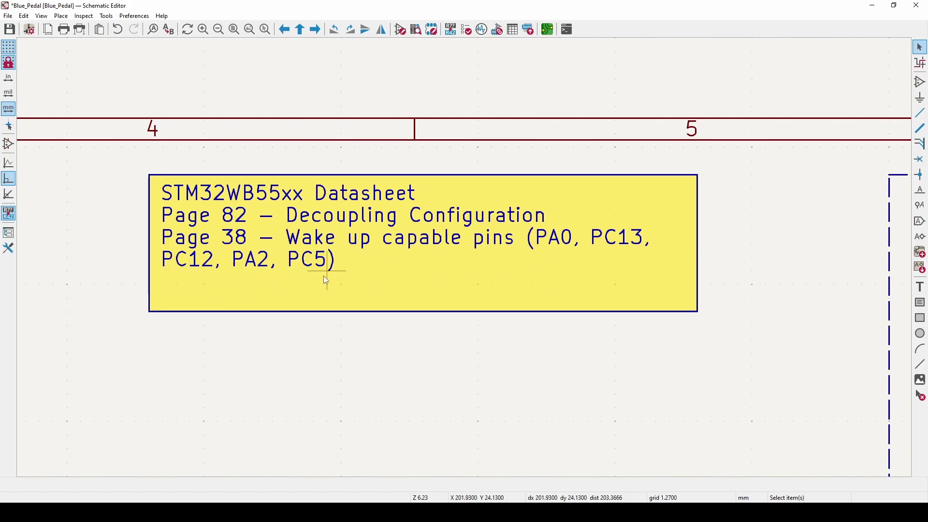
scroll(324, 280, down, 6)
scroll(467, 263, up, 4)
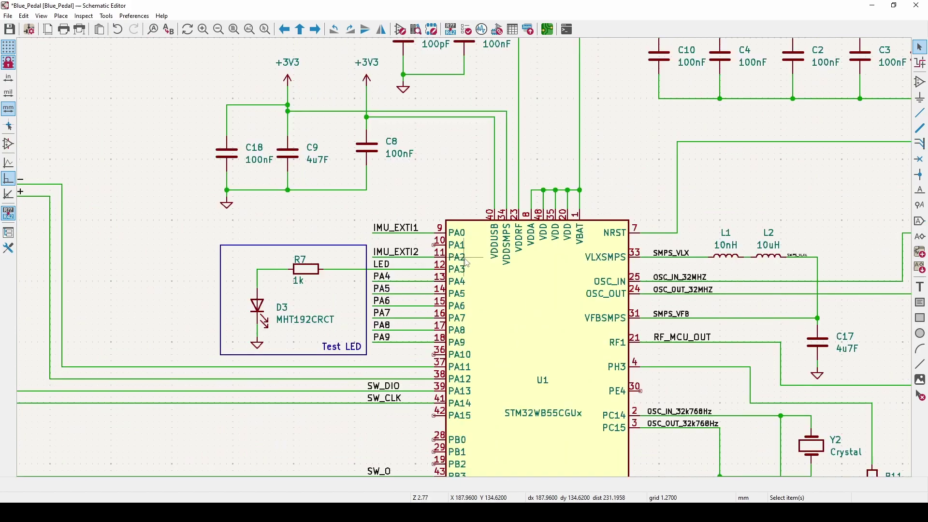
scroll(466, 262, up, 3)
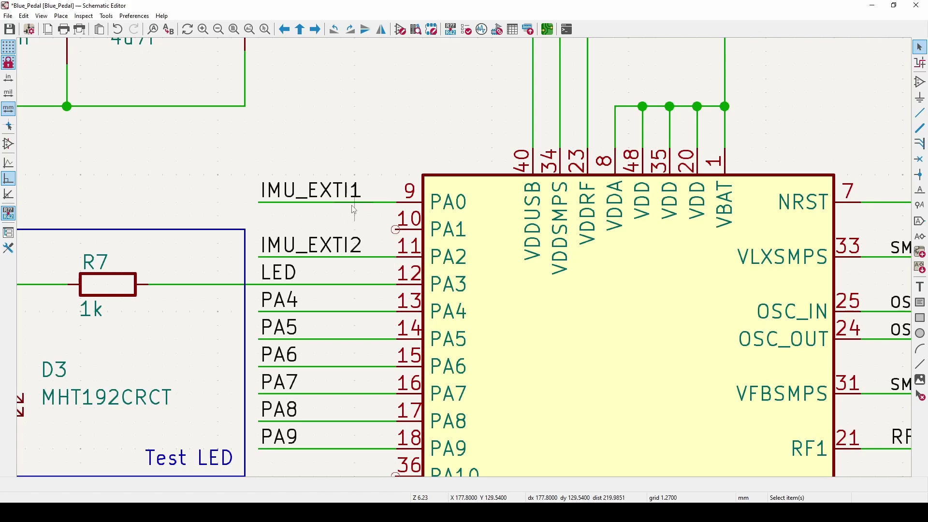
scroll(401, 232, down, 3)
shift+scroll(401, 232, down, 5)
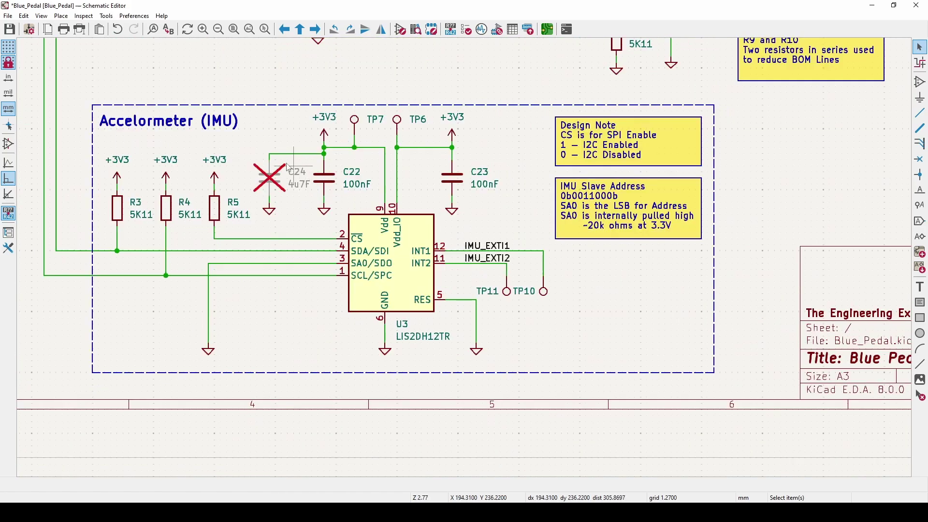
Examine the RF path from RF1 through L3 and FLT1 to the antenna, its AN5165 design note, and the Y1 crystal circuit.
scroll(341, 244, down, 3)
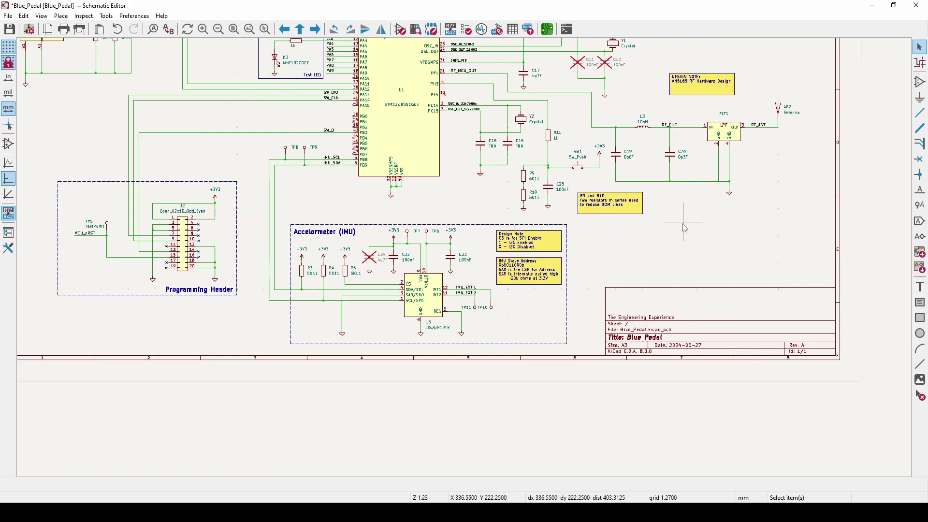
scroll(149, 214, up, 2)
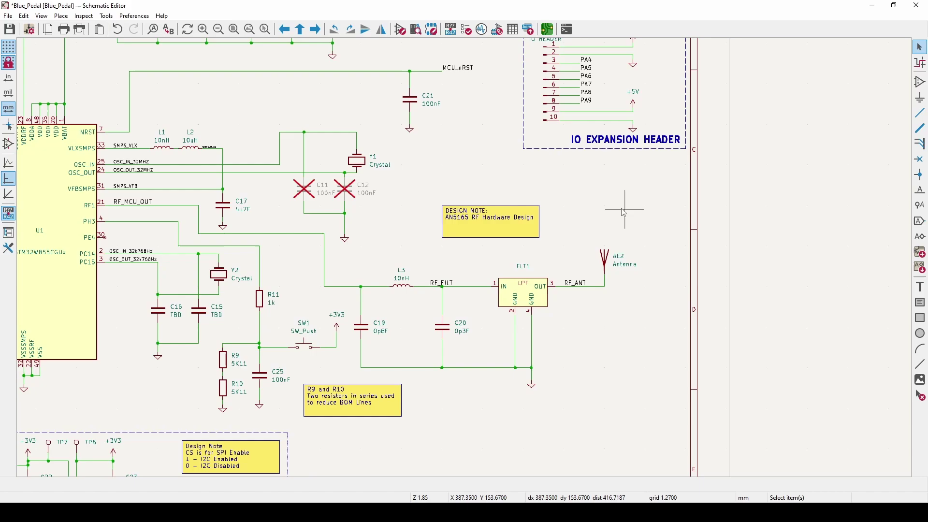
scroll(459, 228, up, 4)
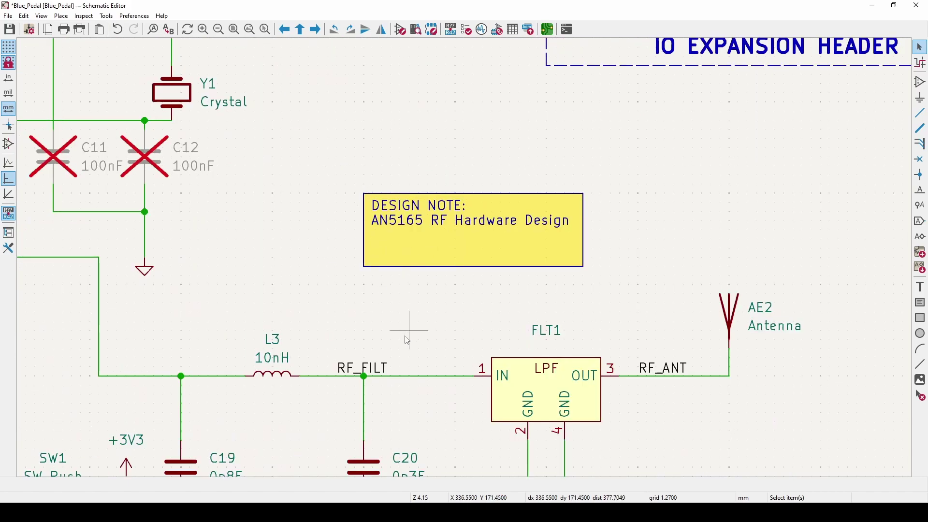
scroll(408, 333, down, 2)
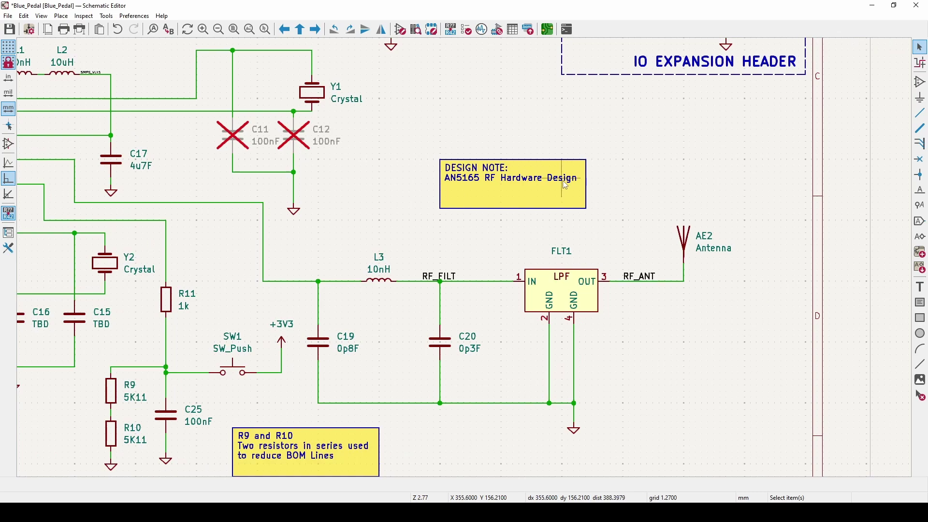
scroll(465, 222, left, 5)
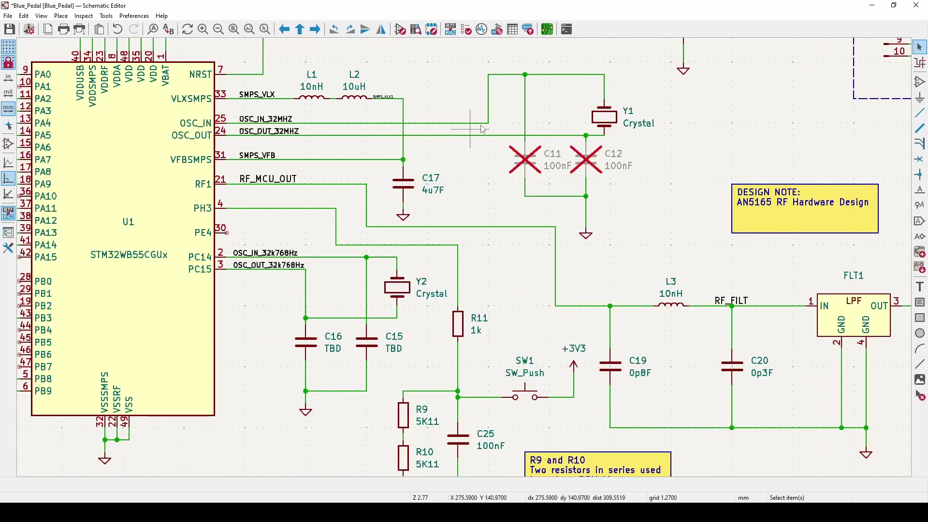
scroll(666, 191, up, 1)
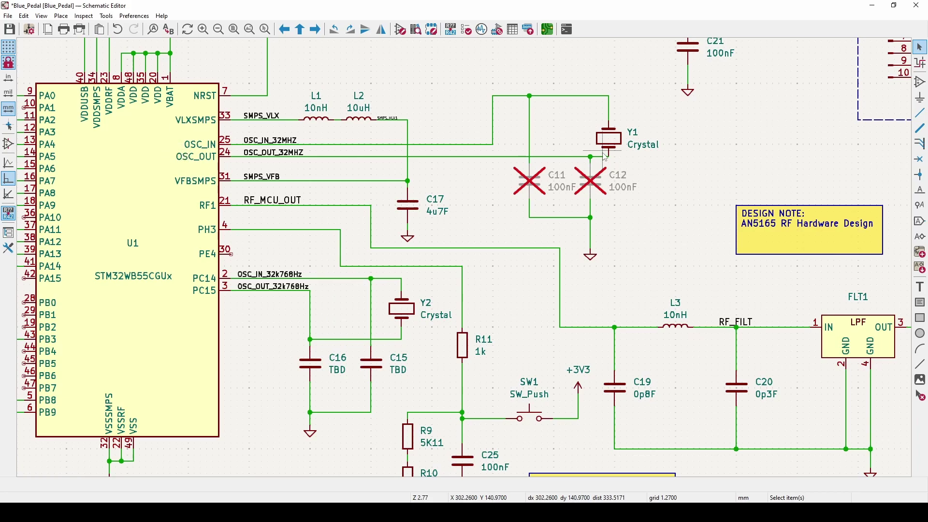
Check crystal load capacitors C11 and C12, viewing the Do not populate attribute in C11's symbol properties.
click(540, 174)
click(604, 183)
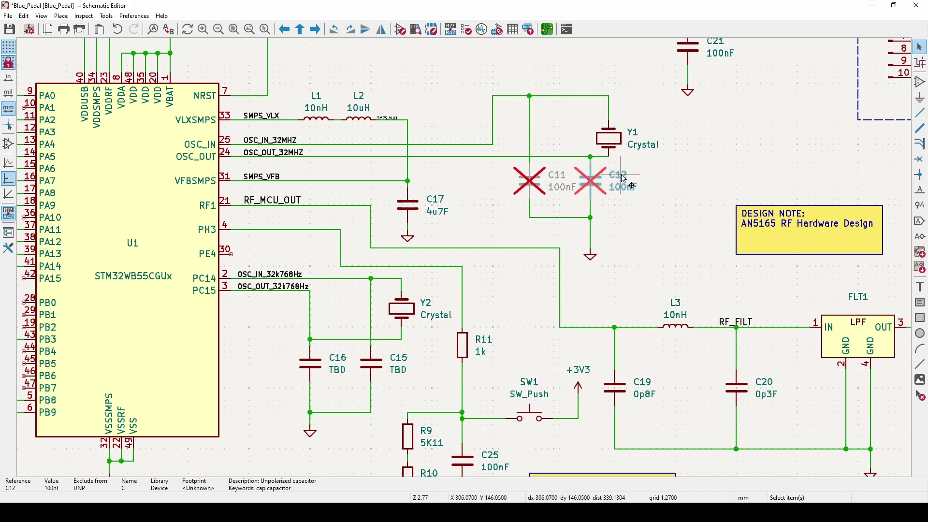
click(528, 189)
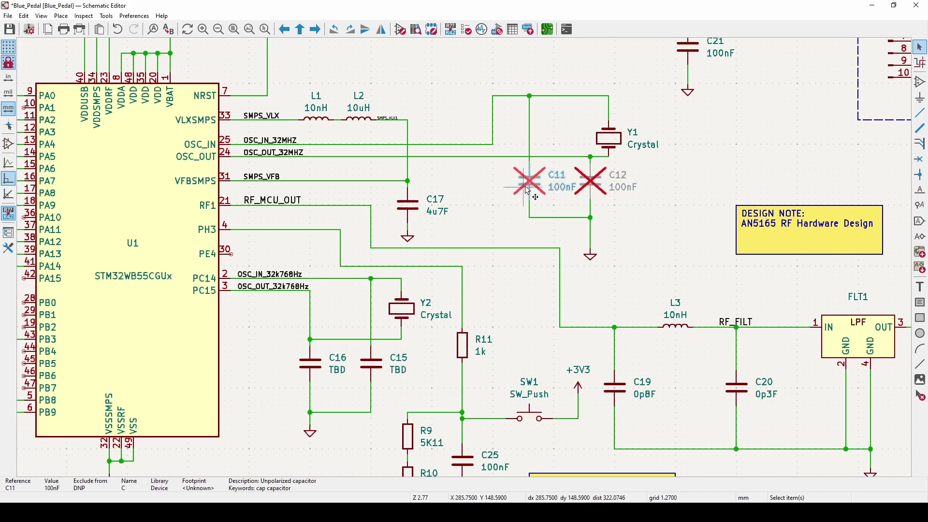
double_click(528, 190)
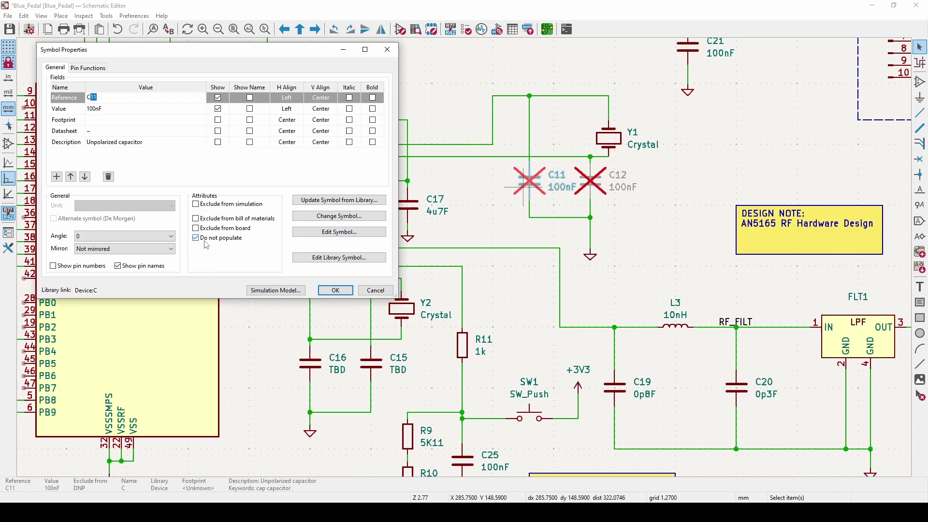
click(387, 49)
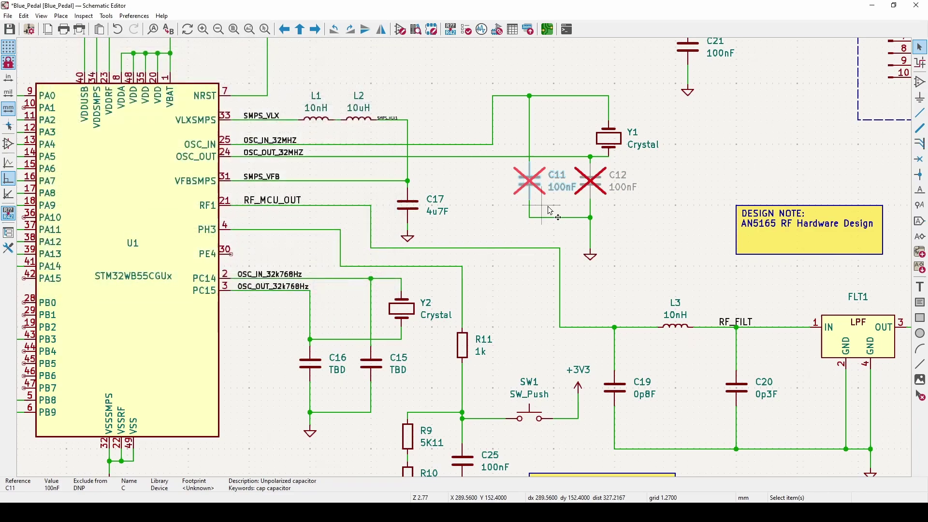
Try marking capacitor C17 as Do not populate and recheck the attribute options of capacitor C11.
double_click(426, 222)
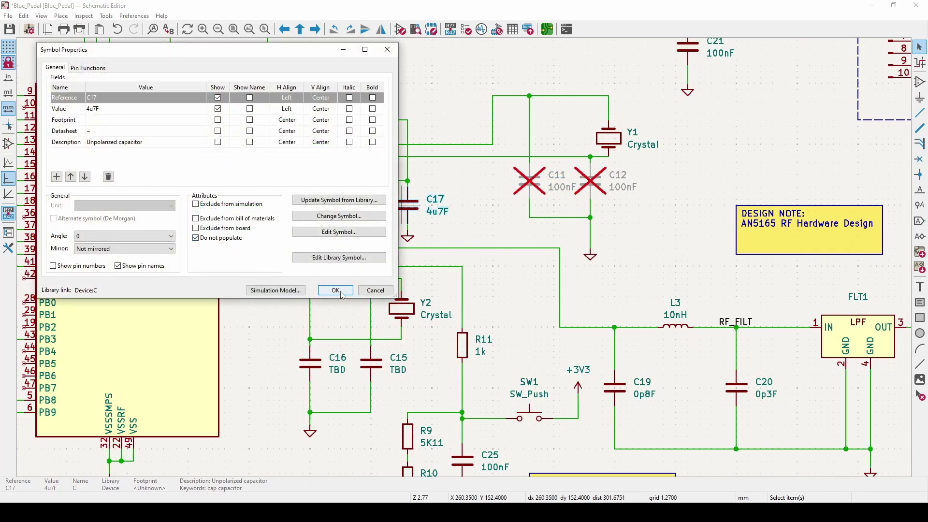
click(340, 292)
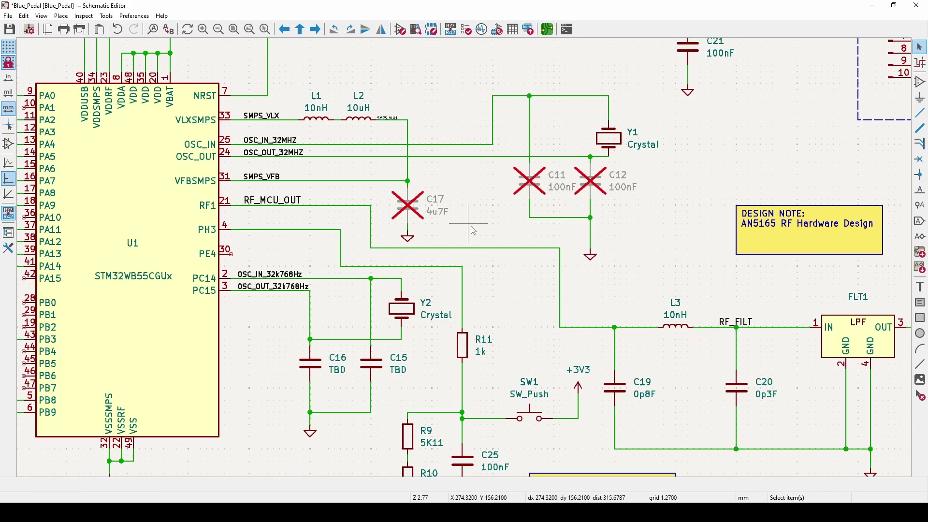
double_click(518, 184)
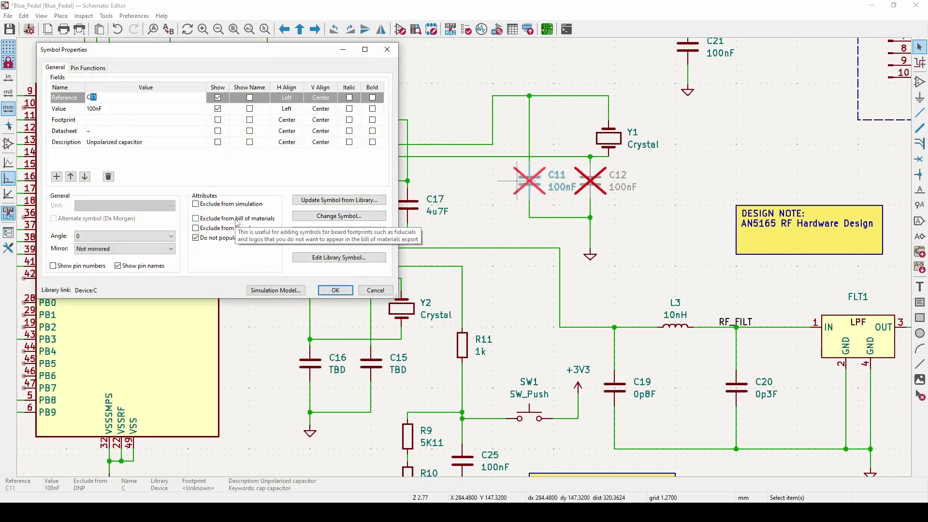
click(335, 290)
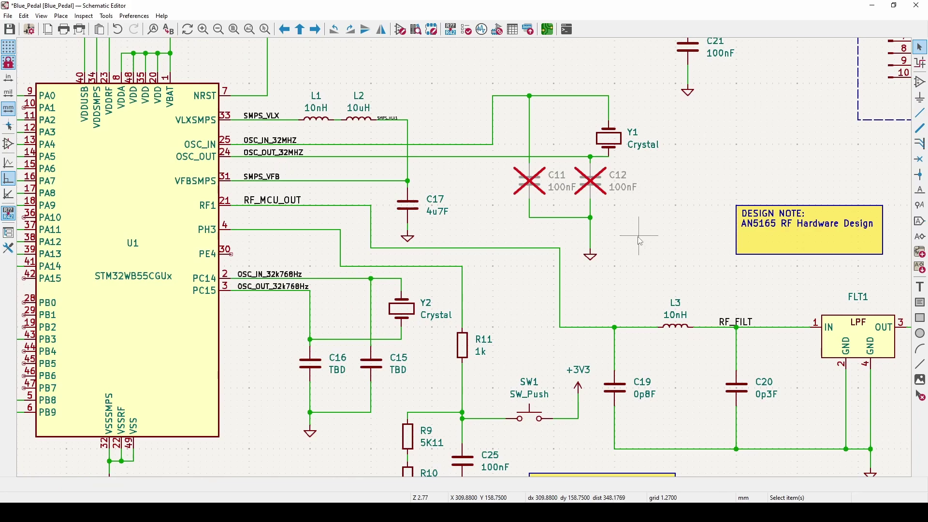
Examine the PH3 push-button circuit with SW1, R11, C25 and series resistors R9 and R10, including its design note.
middle_drag(541, 348, 511, 269)
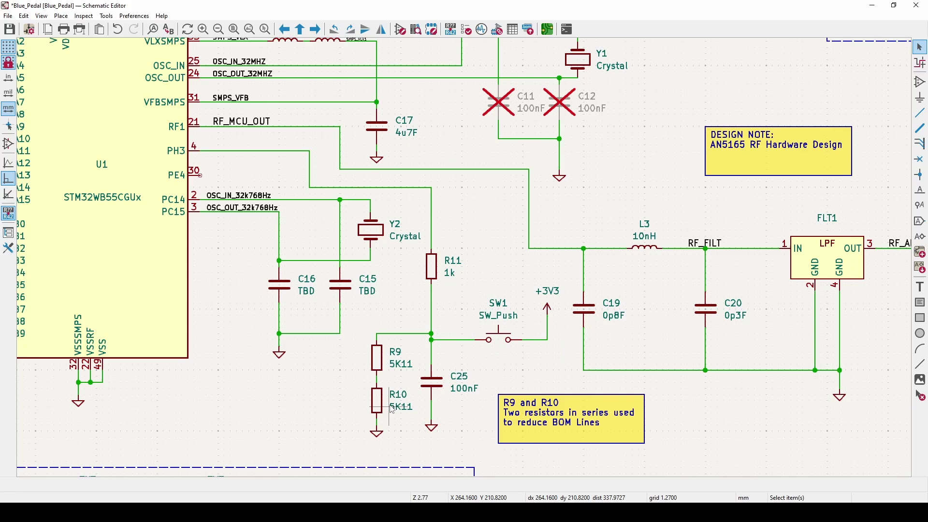
scroll(318, 392, down, 3)
scroll(319, 391, left, 2)
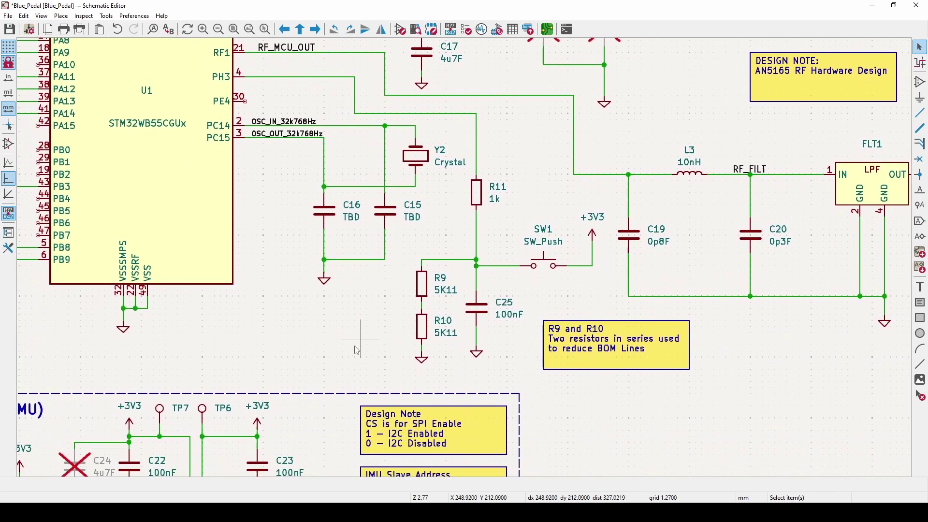
mouse_move(283, 358)
middle_down()
mouse_move(349, 292)
mouse_move(285, 370)
middle_up()
Shift the MCU_nRST wire and capacitor C21 slightly down, and move the wire's vertical segment and C21 closer to U1.
scroll(420, 297, up, 10)
scroll(421, 298, right, 3)
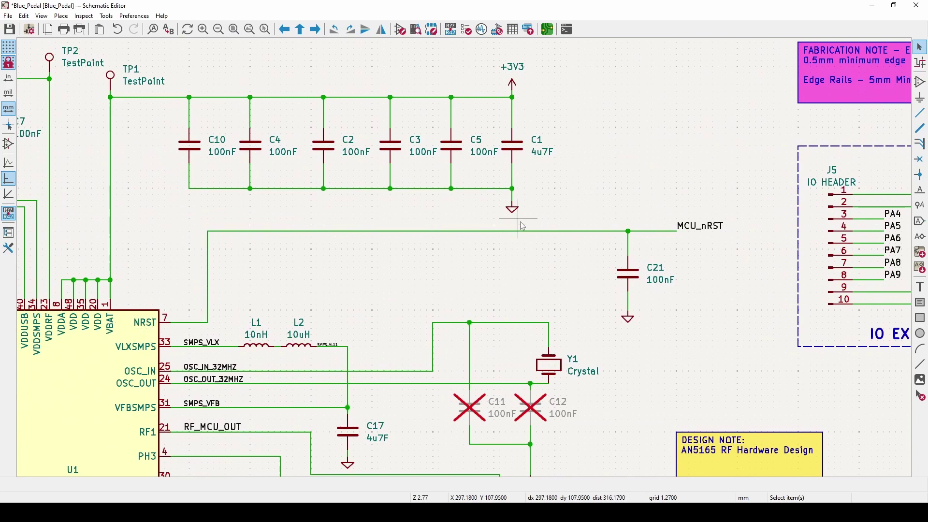
click(631, 277)
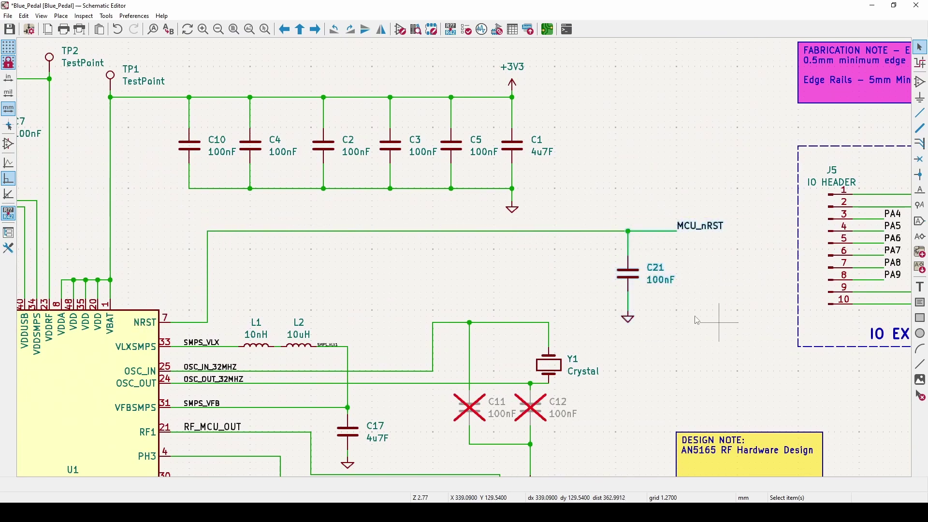
key(g)
click(631, 300)
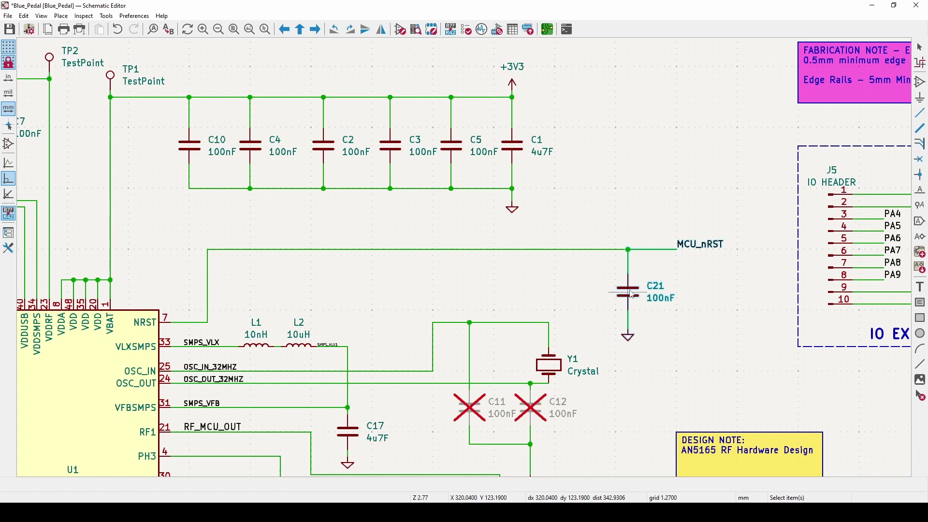
drag(207, 290, 189, 290)
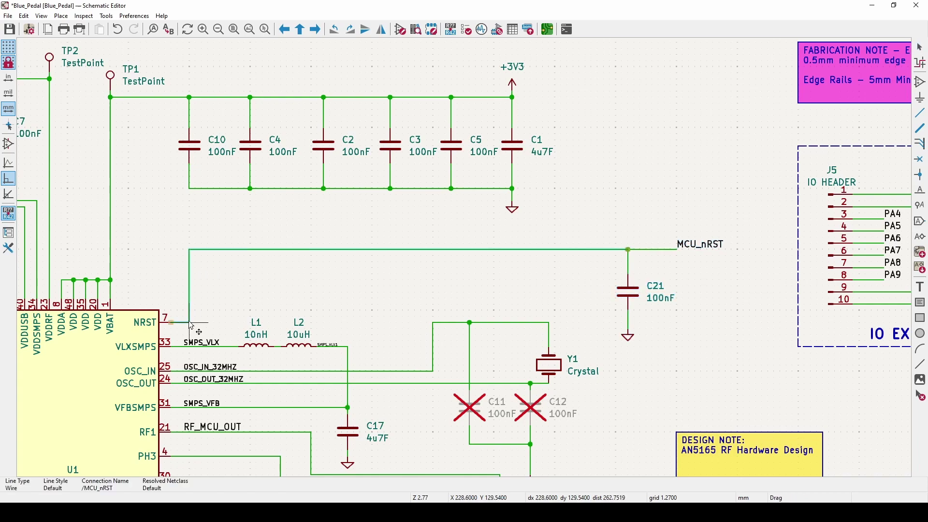
drag(595, 264, 686, 355)
Paste a copy of the RF design note, reword it to "ECAD NOTE Place C21 close to U1" and position it beside C21.
key(ctrl+v)
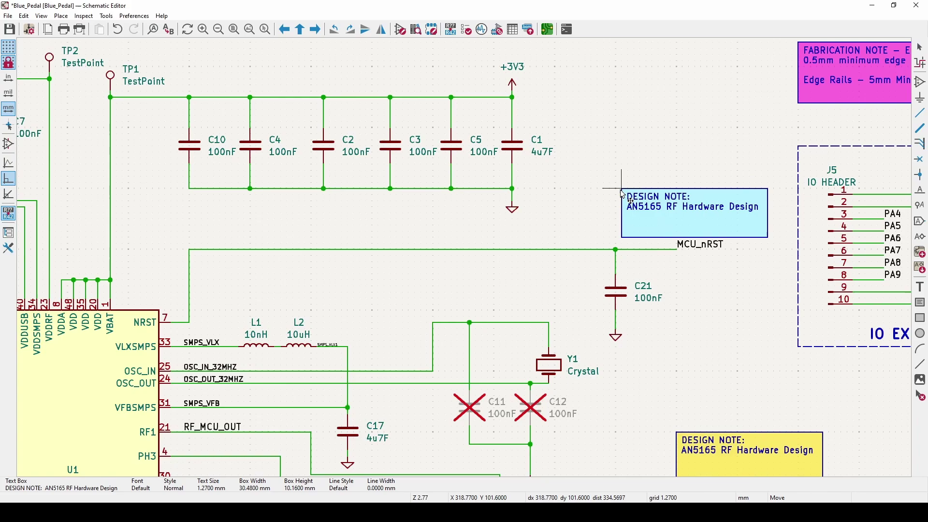
click(621, 194)
key(e)
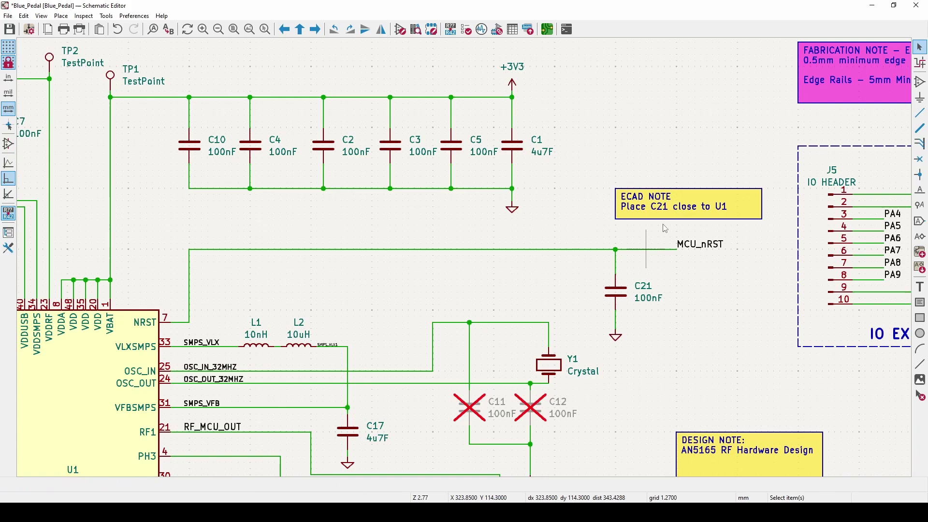
click(663, 220)
drag(664, 223, 683, 345)
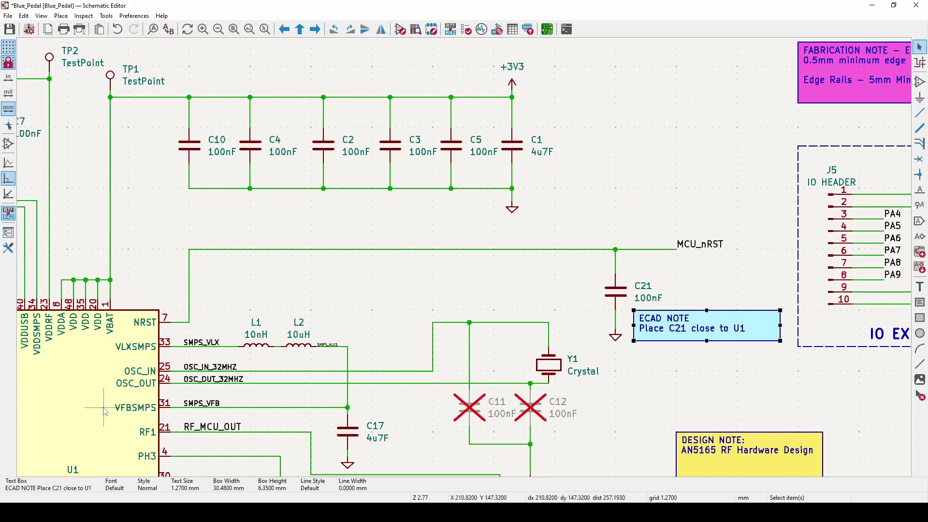
Review the NRST connection at U1 and the IO expansion header J5 with its PA4 to PA9, +3V3 and +5V connections.
middle_drag(79, 407, 178, 296)
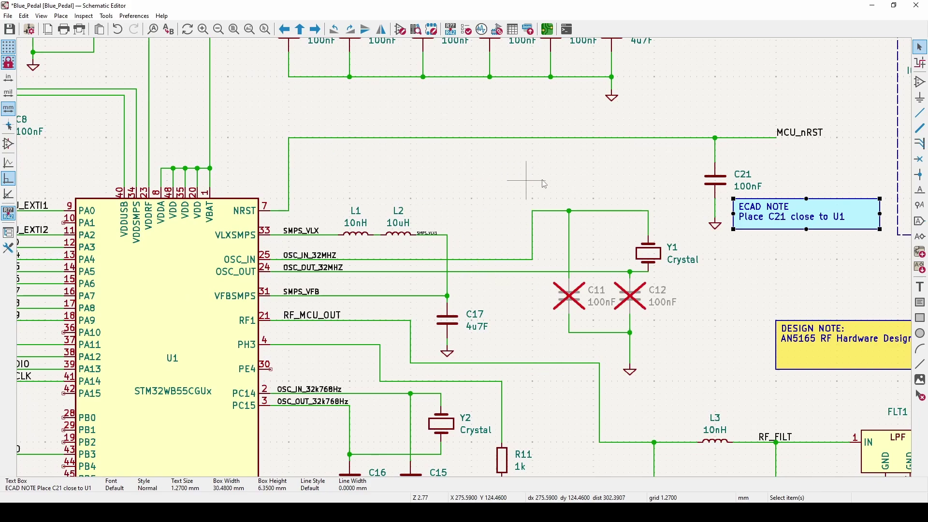
middle_drag(733, 283, 254, 489)
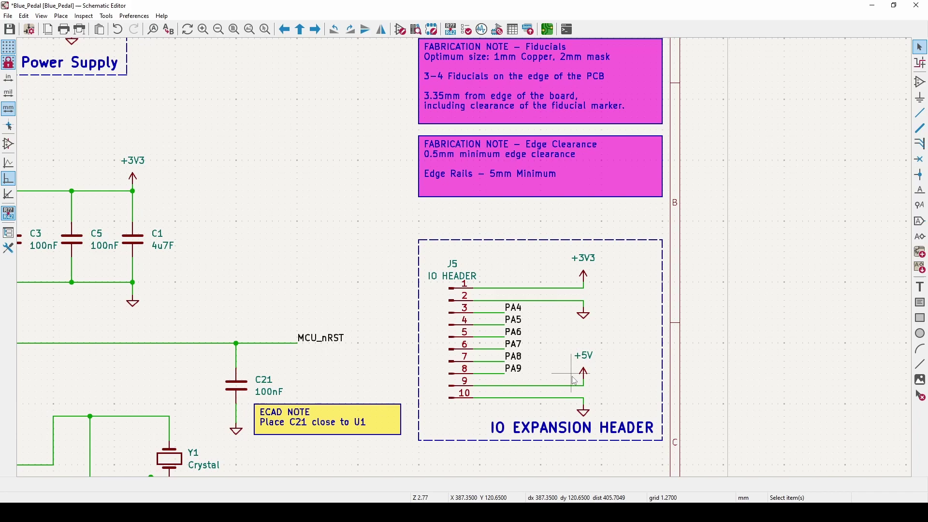
scroll(467, 262, down, 3)
scroll(65, 390, up, 2)
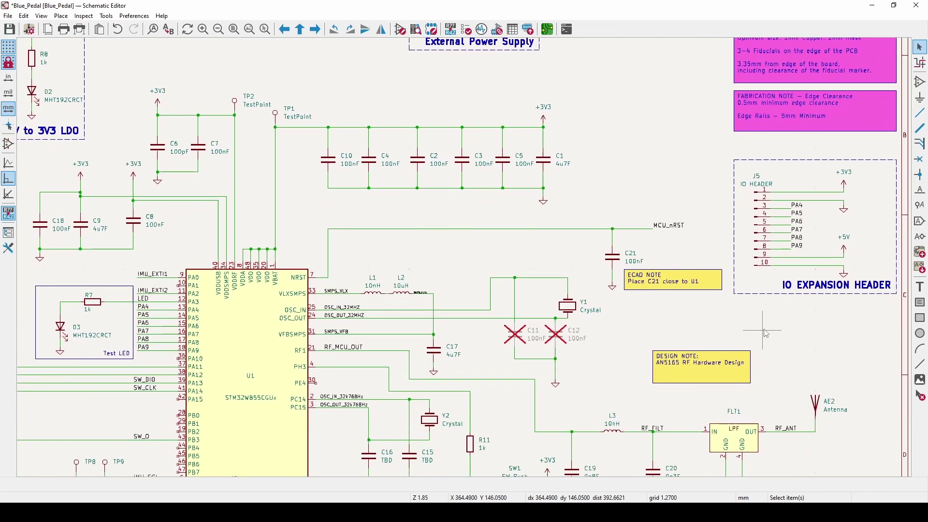
Switch to STM32CubeMX and check the available pin functions of PA4 to PA9 on the STM32WB55CGUx pinout.
key(alt+Tab)
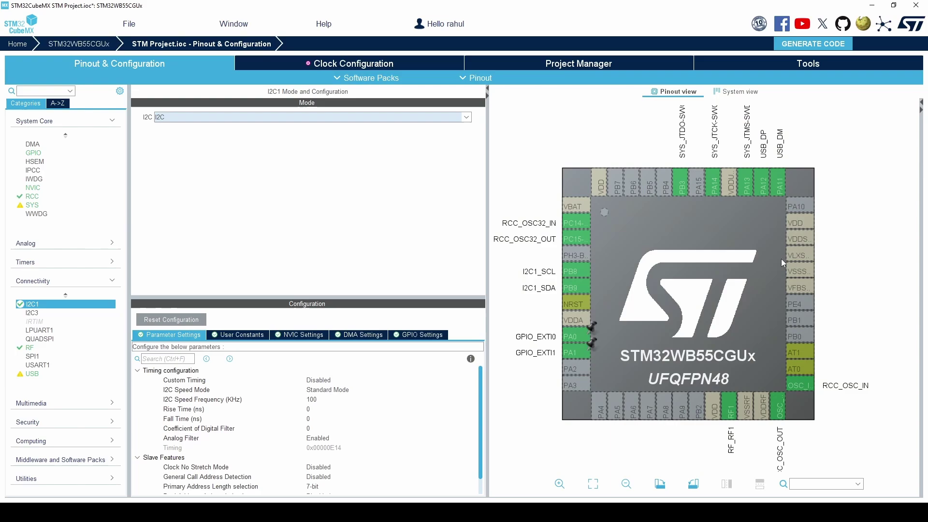
click(601, 407)
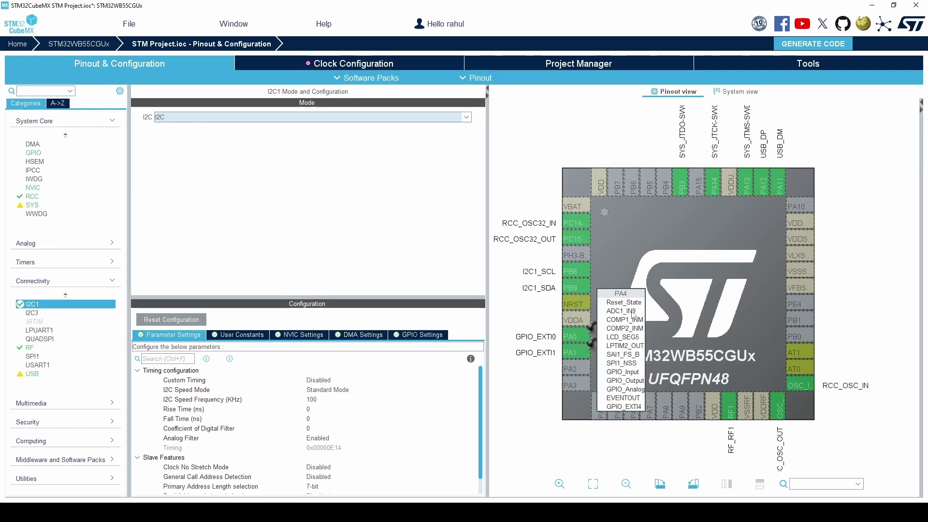
click(616, 421)
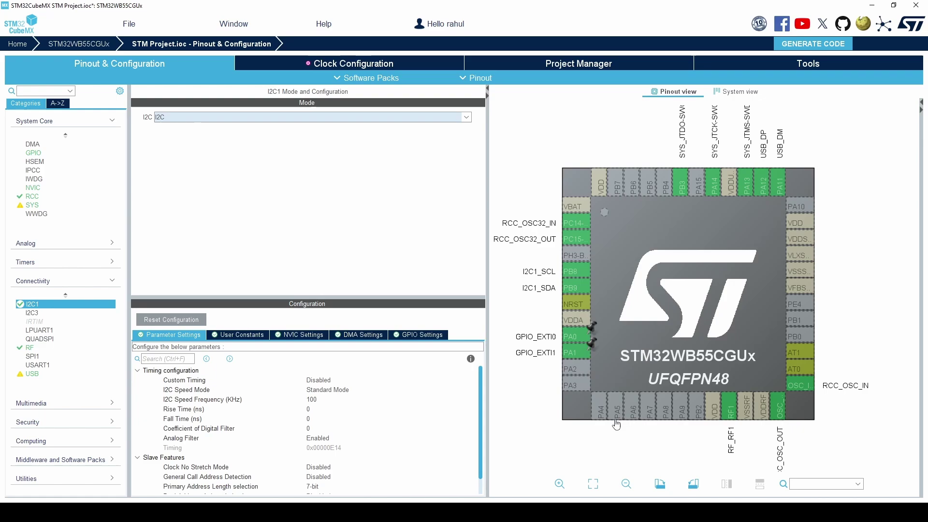
click(617, 421)
click(631, 430)
click(633, 428)
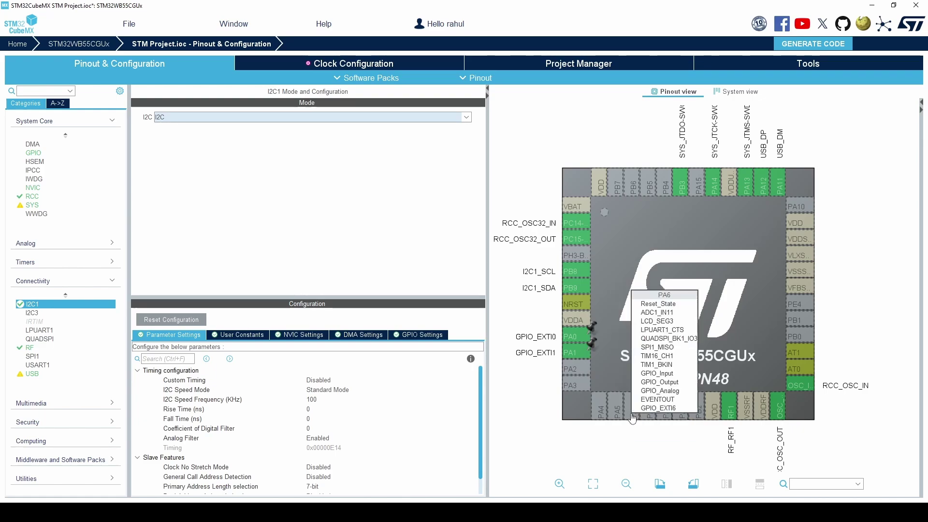
click(652, 430)
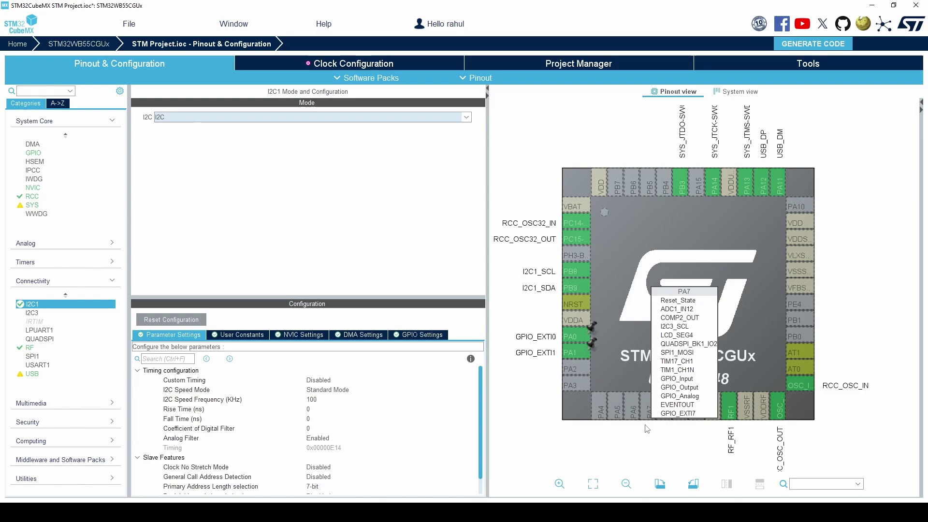
click(667, 415)
click(667, 414)
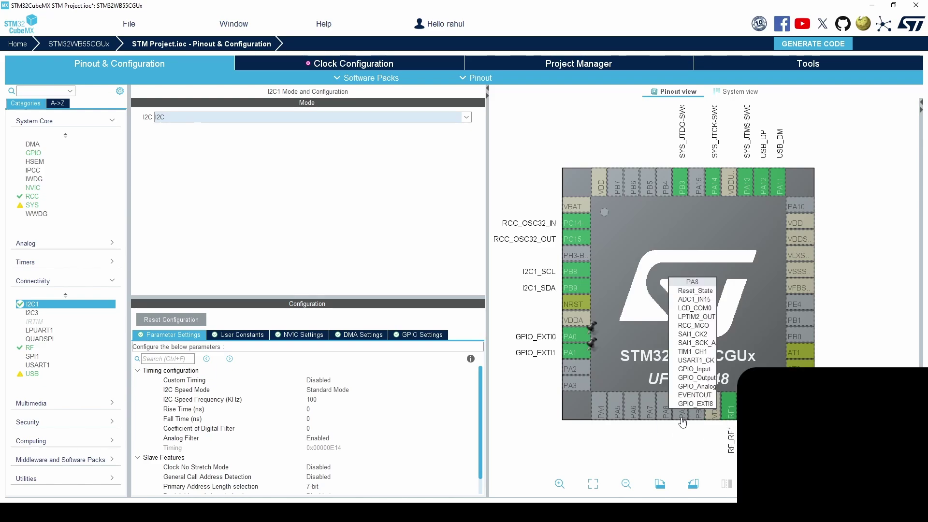
click(682, 418)
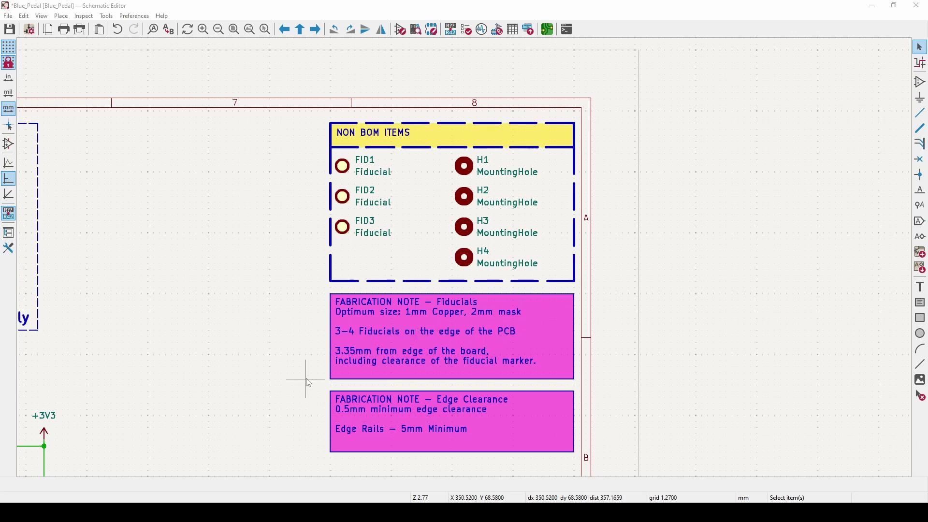
Move the Edge Clearance fabrication note slightly up, closer to the Fiducials fabrication note.
drag(353, 423, 353, 416)
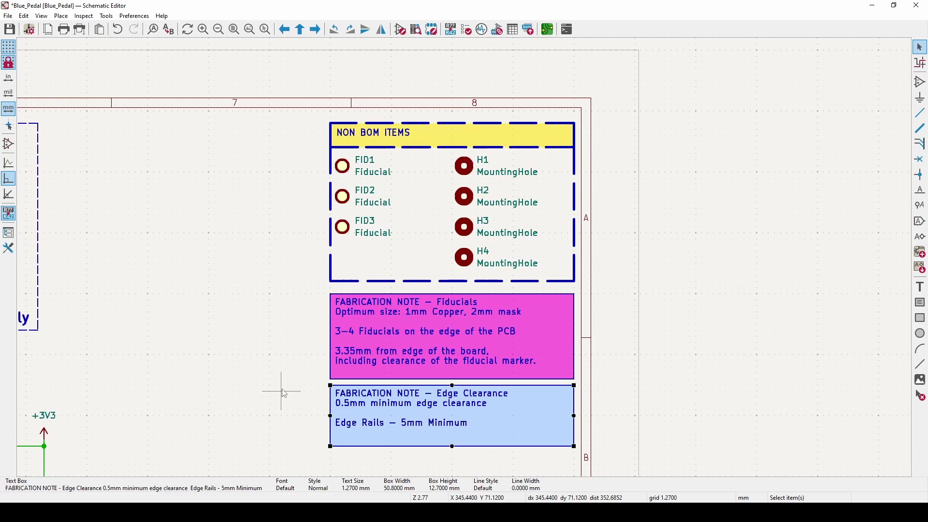
click(284, 394)
scroll(483, 399, up, 2)
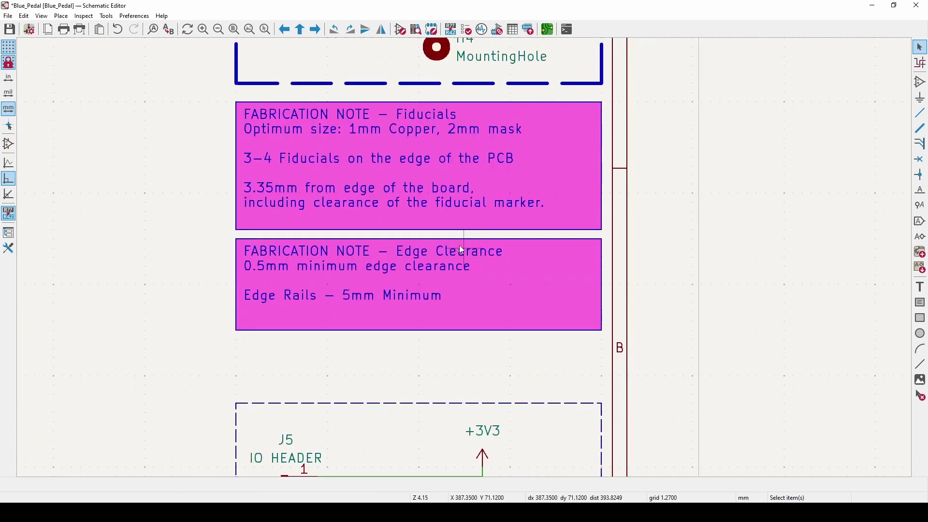
scroll(450, 221, down, 2)
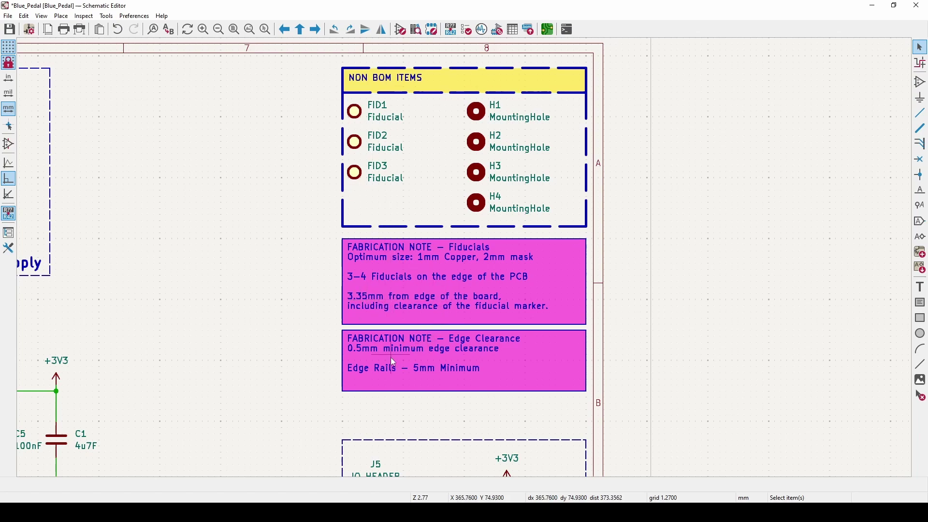
Switch to the browser and examine JLCPCB's edge rail and fiducial guidelines, including marker size, mask opening and edge distances.
key(alt+Tab)
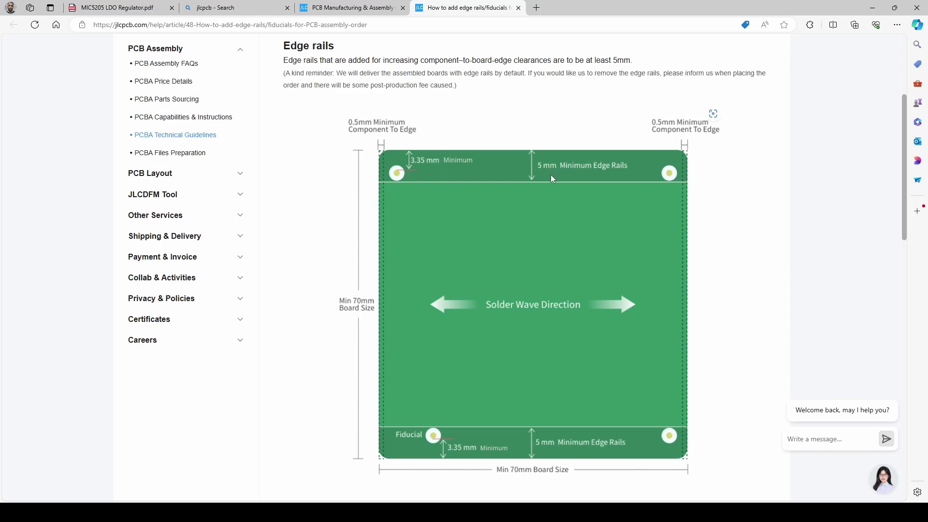
scroll(559, 338, down, 8)
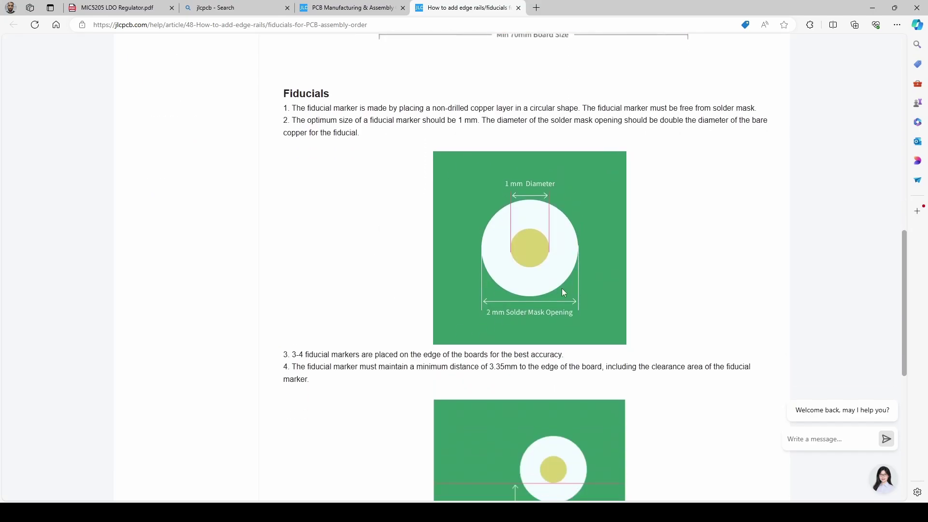
scroll(540, 274, down, 2)
scroll(516, 204, up, 2)
Return to the Schematic Editor and save the Blue_Pedal schematic.
key(alt+Tab)
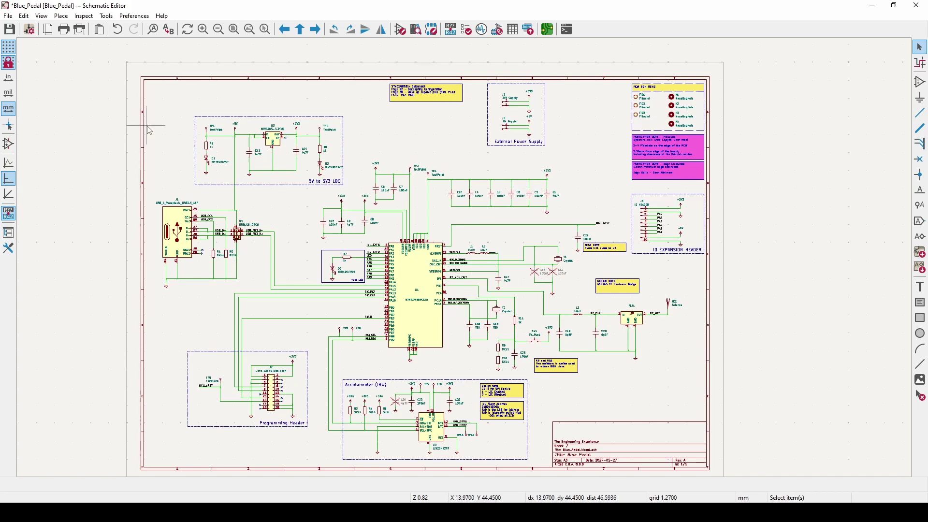
click(13, 32)
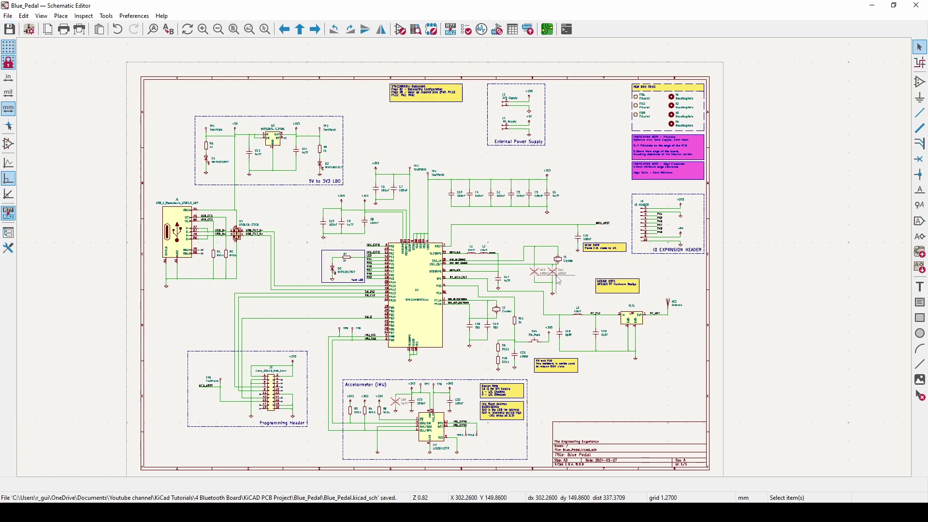
Review the saved schematic around U1, including its crystal, RF, reset and push-button circuits, and finish with the whole sheet.
scroll(609, 304, up, 3)
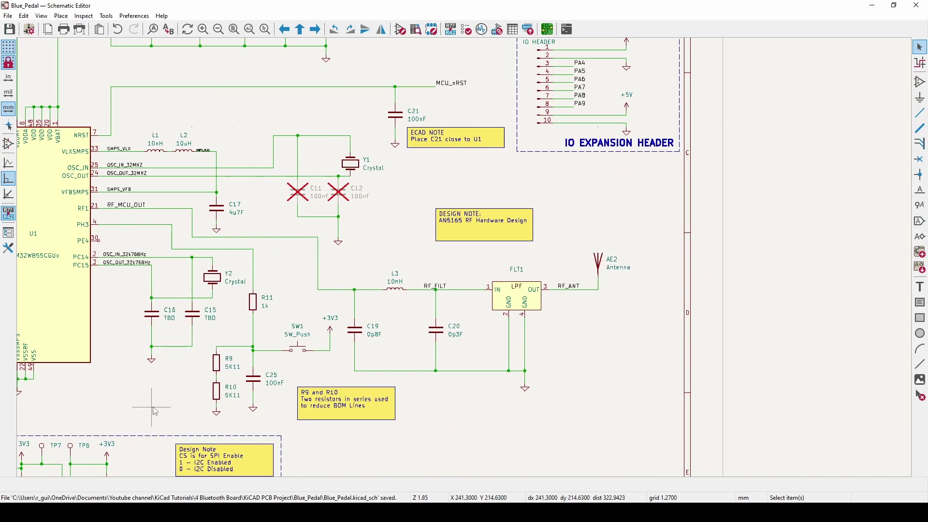
click(227, 384)
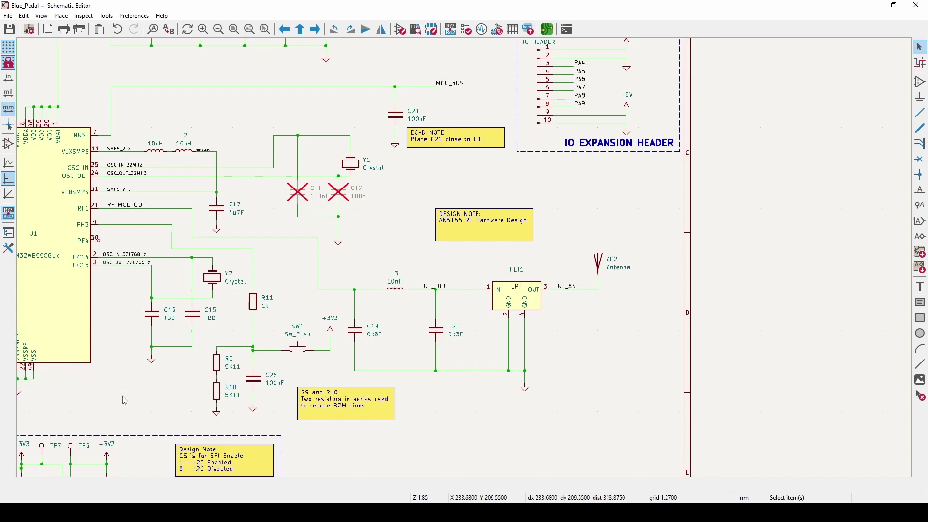
middle_drag(127, 391, 326, 388)
middle_drag(314, 299, 343, 369)
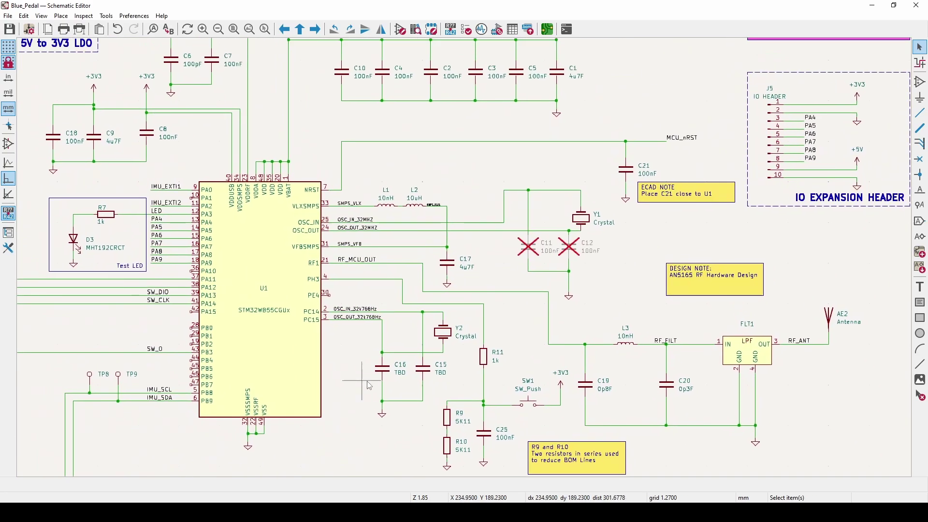
middle_drag(99, 336, 203, 360)
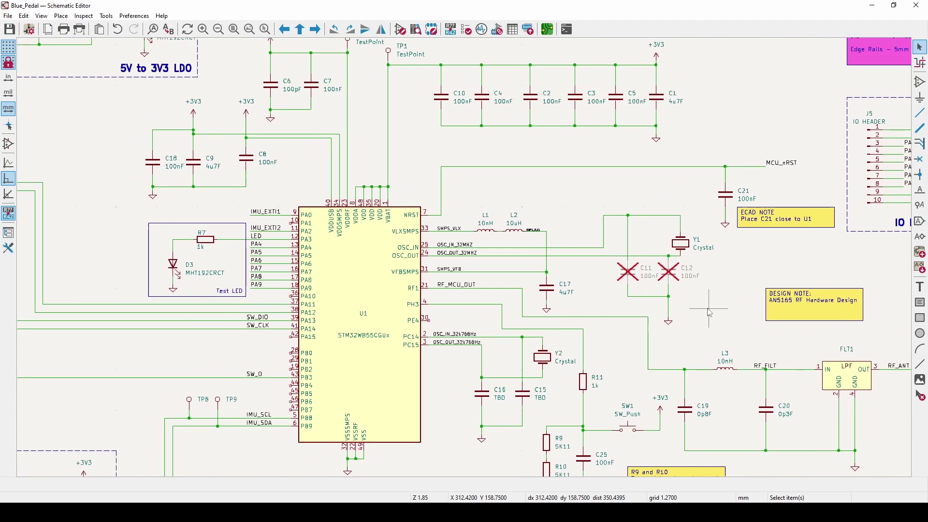
scroll(467, 264, down, 3)
shift+scroll(467, 264, up, 1)
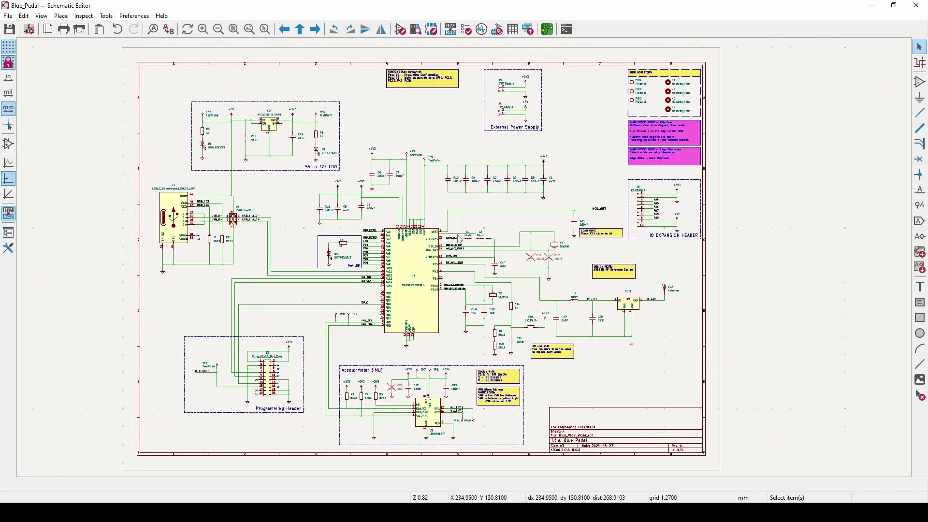